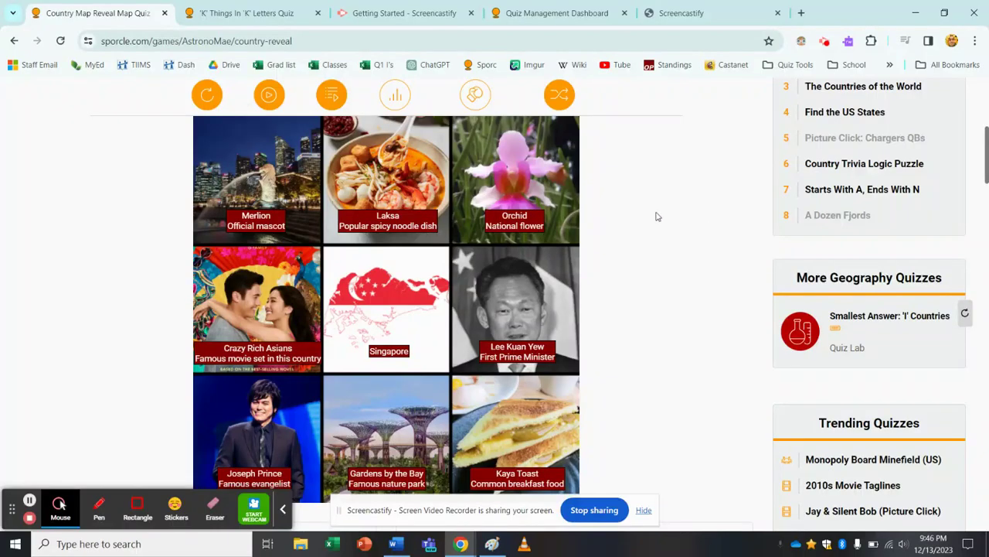
Switch to the 'K' Things In 'K' Letters quiz and scroll through its grid of K pictures.
scroll(656, 217, "down", 1)
scroll(656, 216, "up", 1)
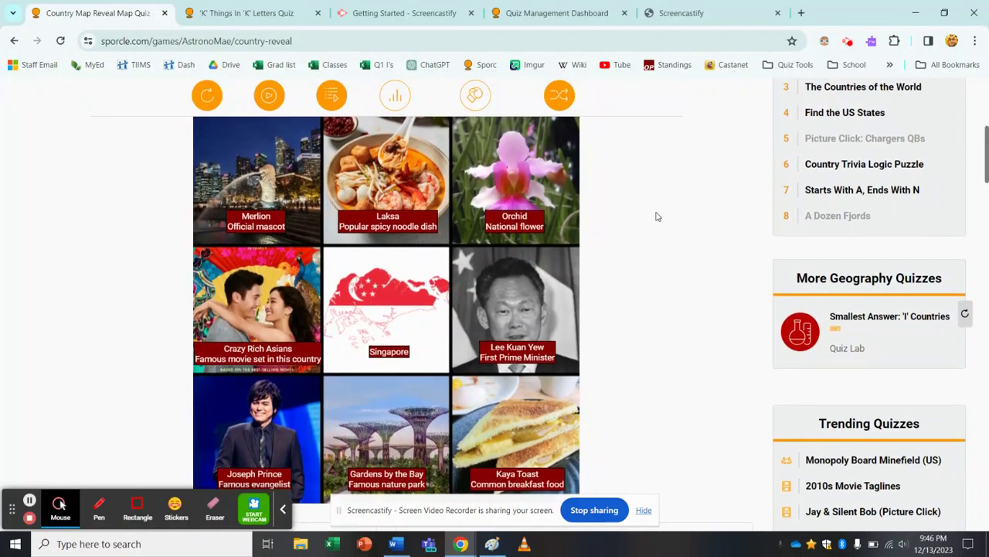
scroll(656, 216, "down", 1)
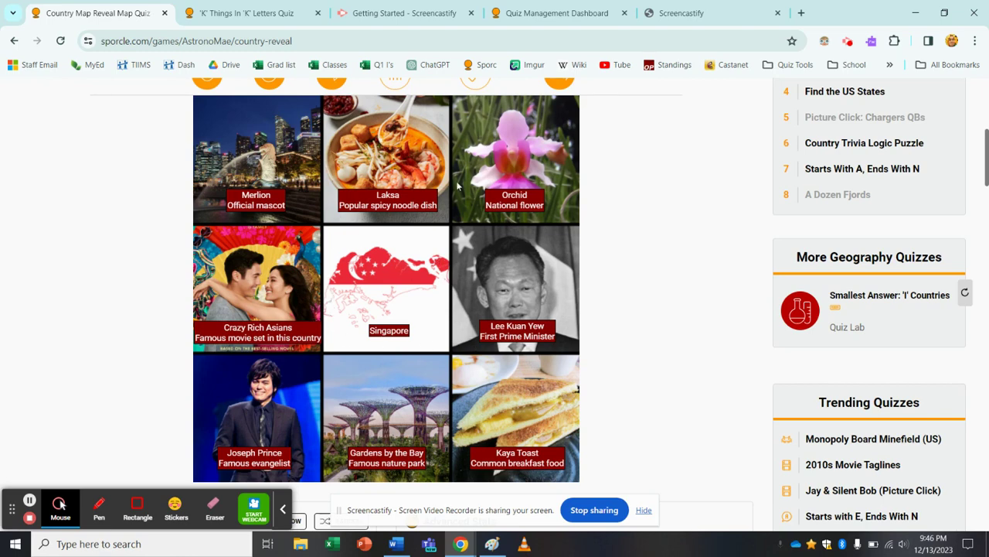
left_click(247, 14)
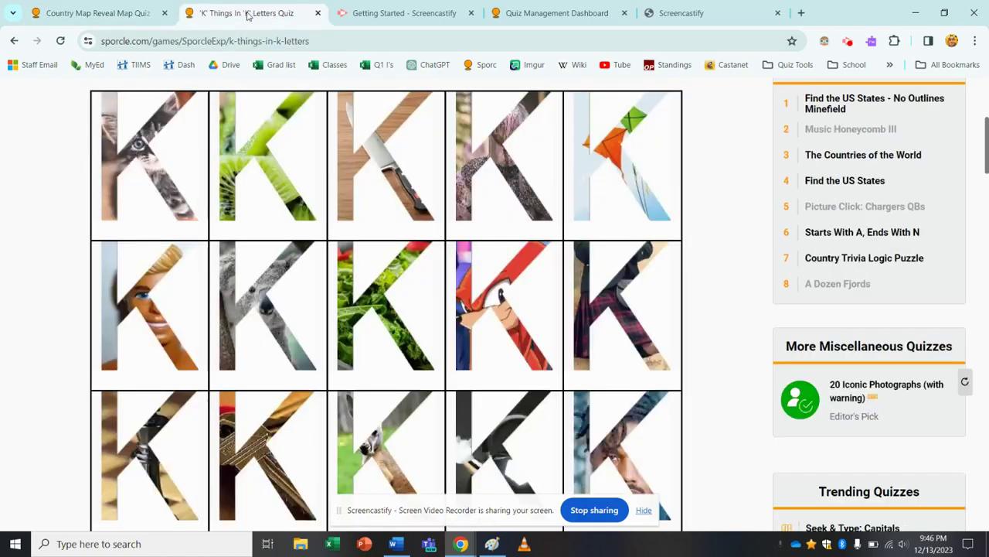
scroll(240, 217, "up", 4)
scroll(240, 214, "up", 2)
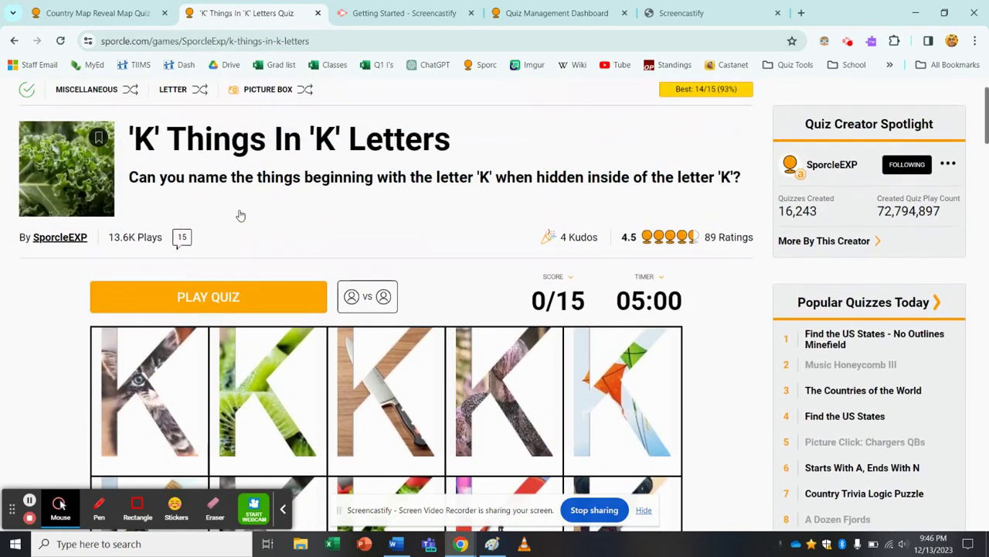
scroll(272, 174, "down", 2)
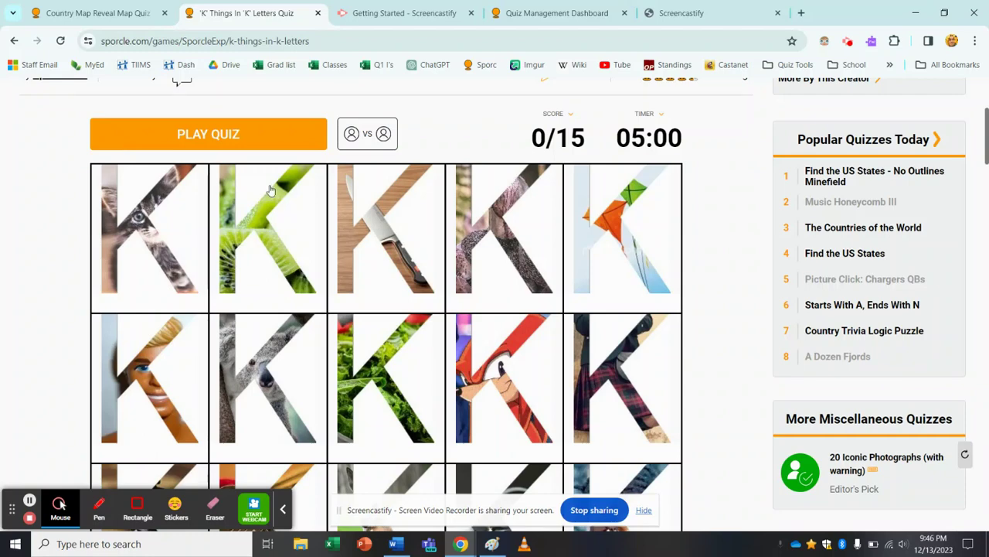
scroll(582, 269, "down", 1)
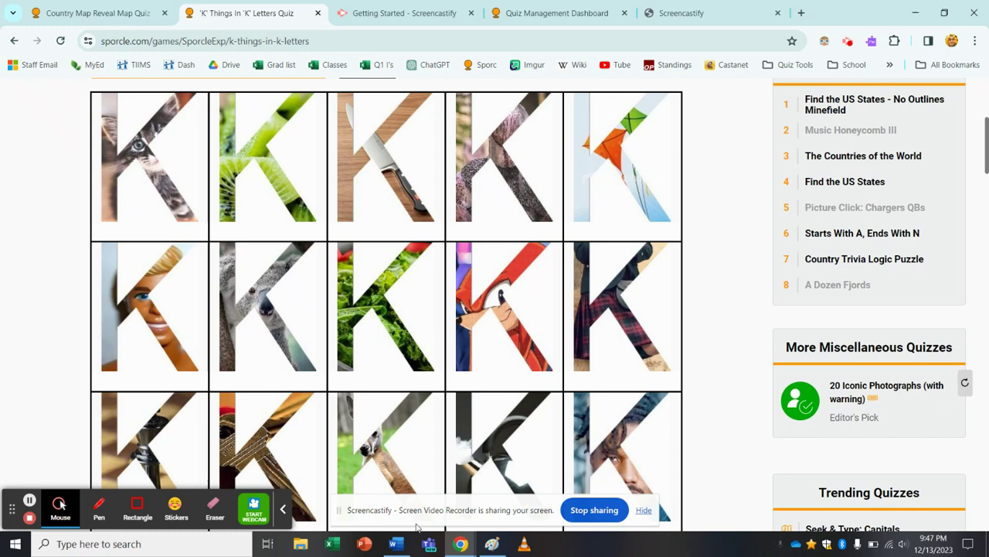
mouse_move(399, 544)
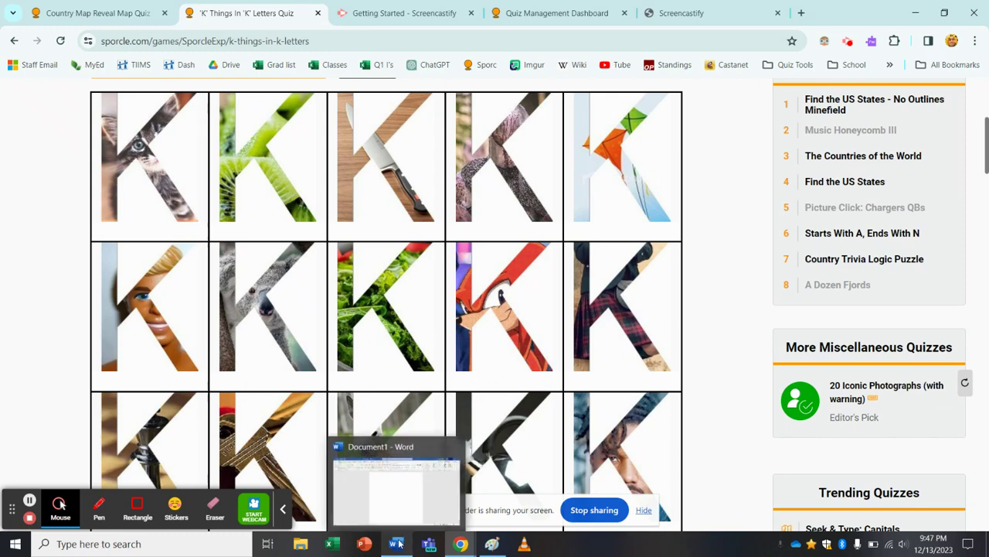
mouse_move(491, 546)
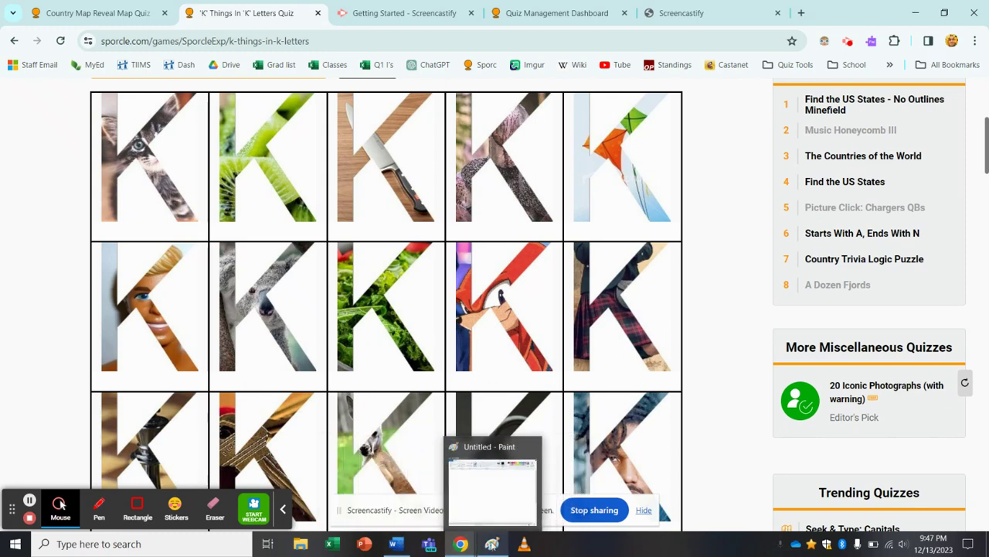
In the blank Word document, insert the vularge Vanuatu flag image from the Desktop.
left_click(399, 544)
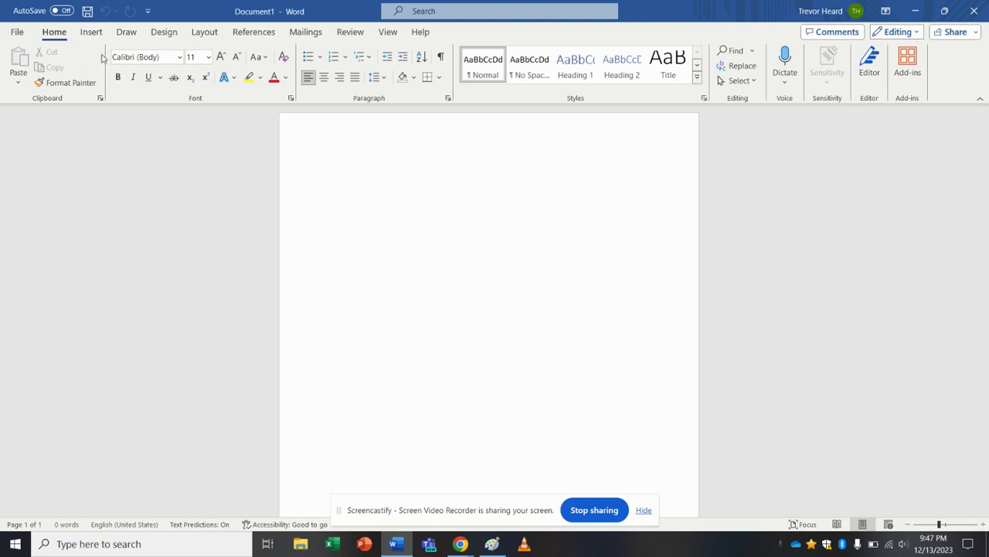
left_click(82, 35)
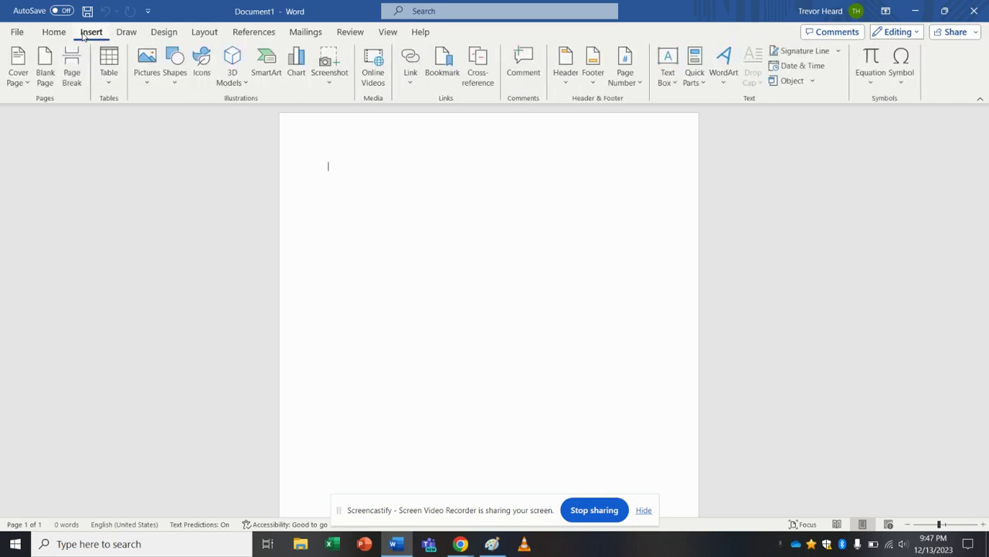
left_click(143, 85)
left_click(164, 123)
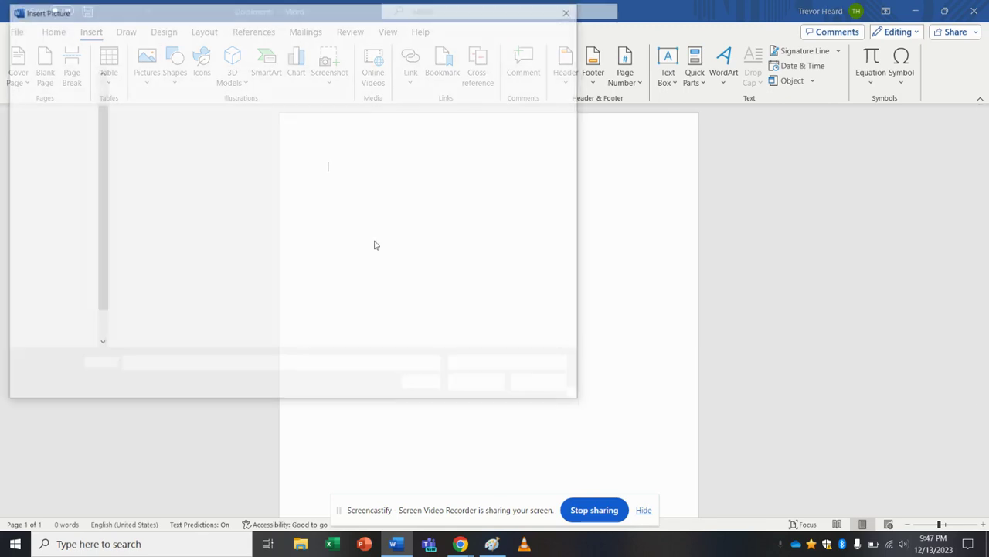
scroll(78, 110, "up", 3)
scroll(78, 110, "up", 2)
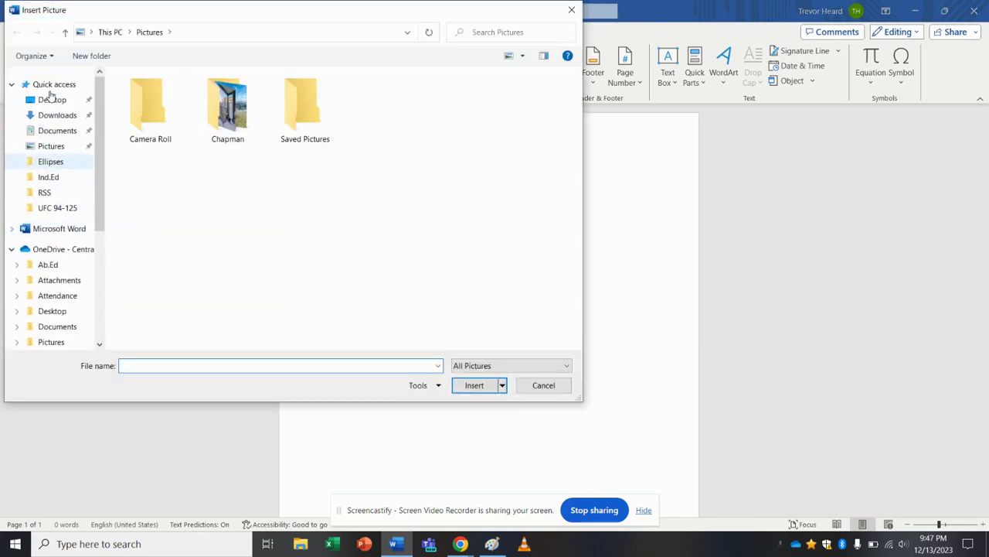
left_click(49, 99)
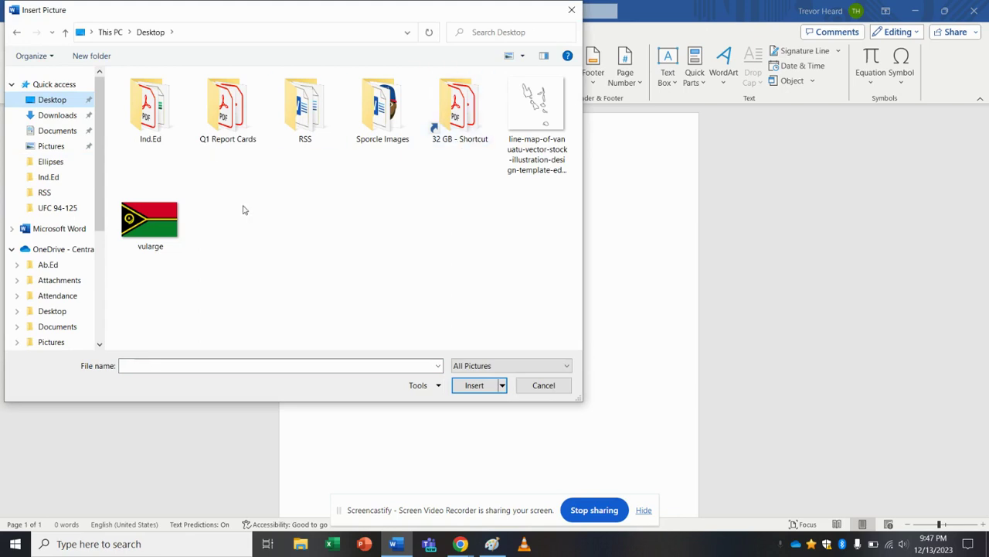
left_click(149, 220)
left_click(475, 387)
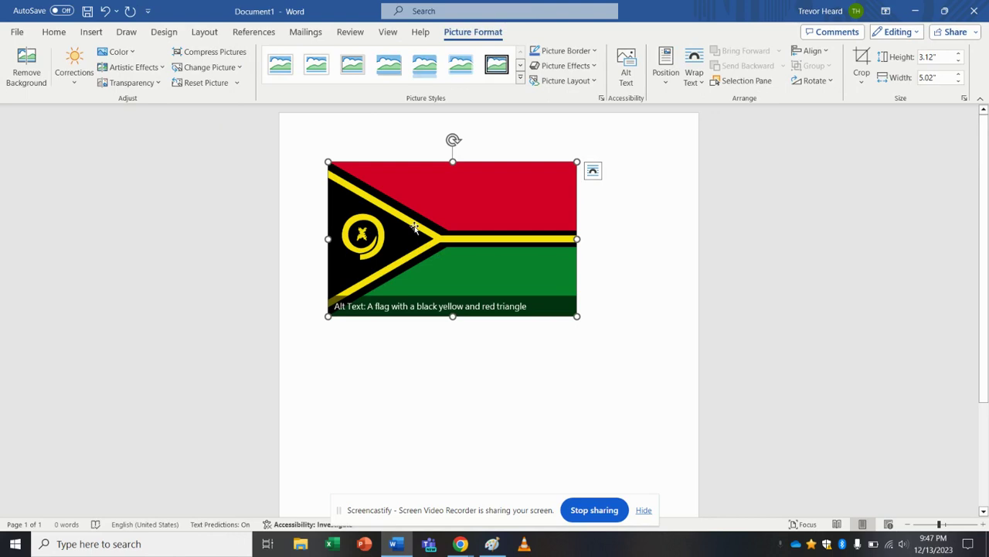
Set the flag picture's text wrapping to Behind Text, then deselect it.
right_click(415, 227)
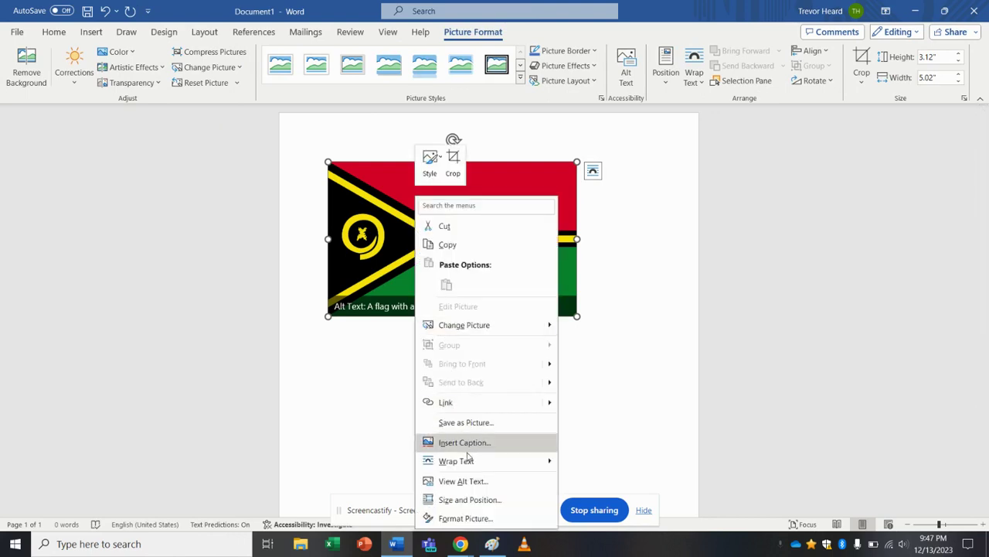
mouse_move(473, 461)
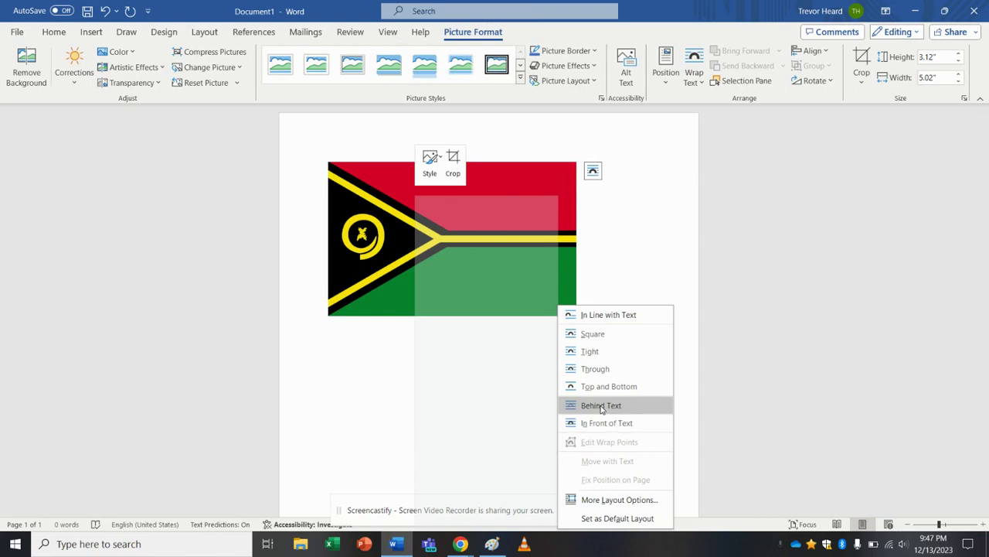
left_click(602, 406)
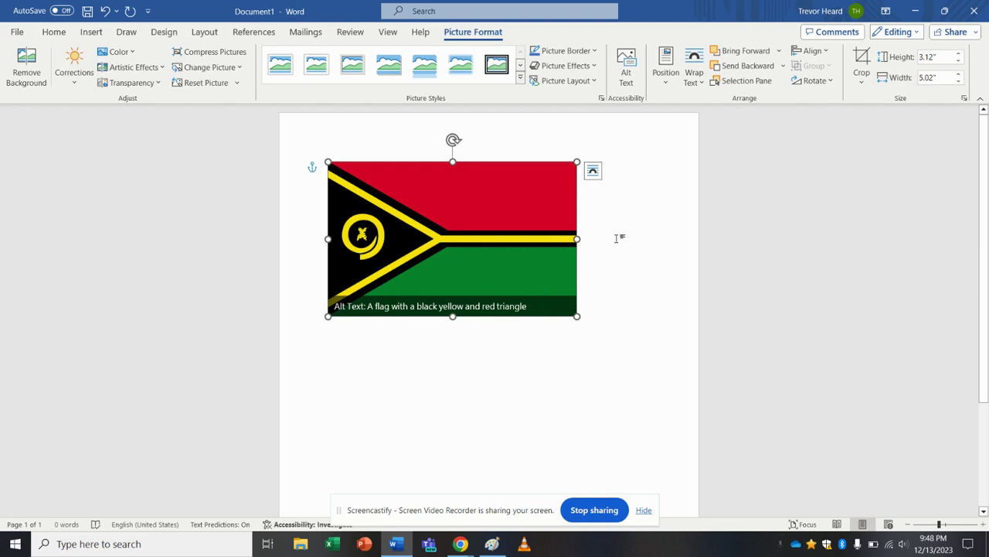
left_click(612, 285)
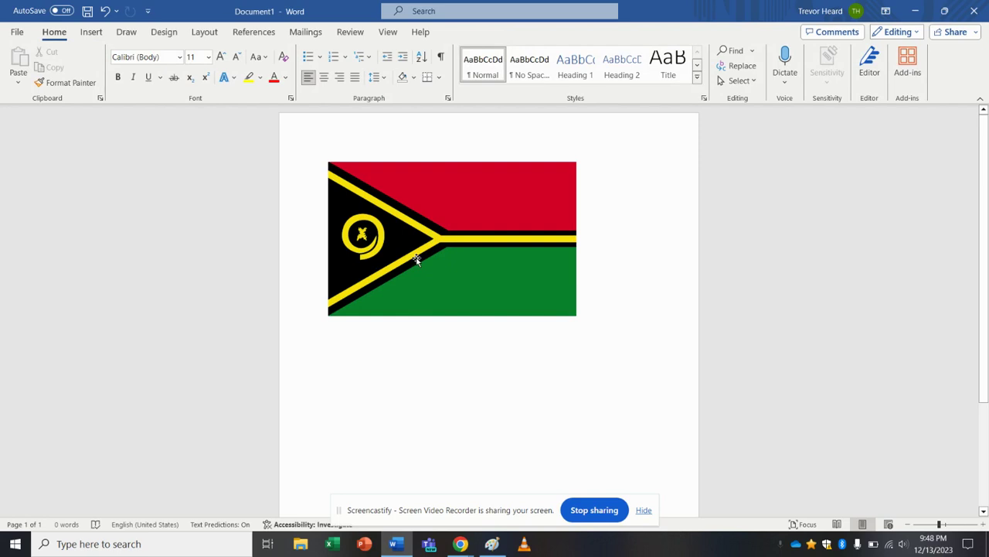
Insert the Vanuatu line map image from this computer into the document.
left_click(91, 33)
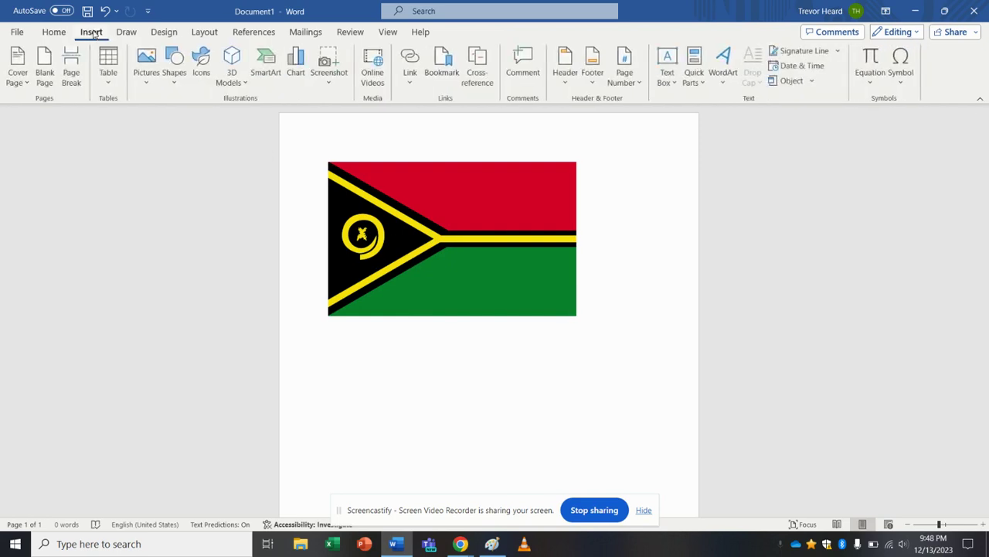
left_click(147, 83)
left_click(159, 121)
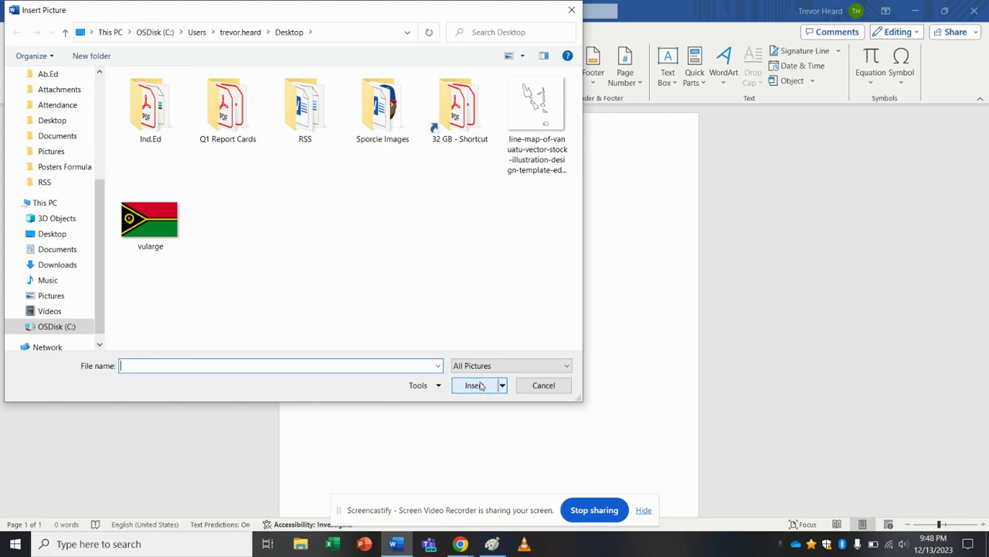
left_click(529, 121)
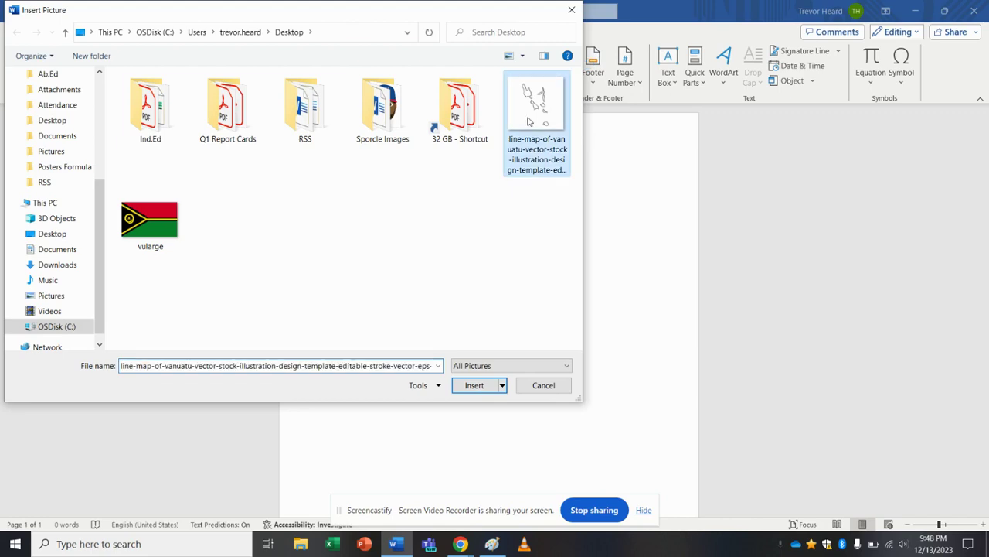
left_click(475, 385)
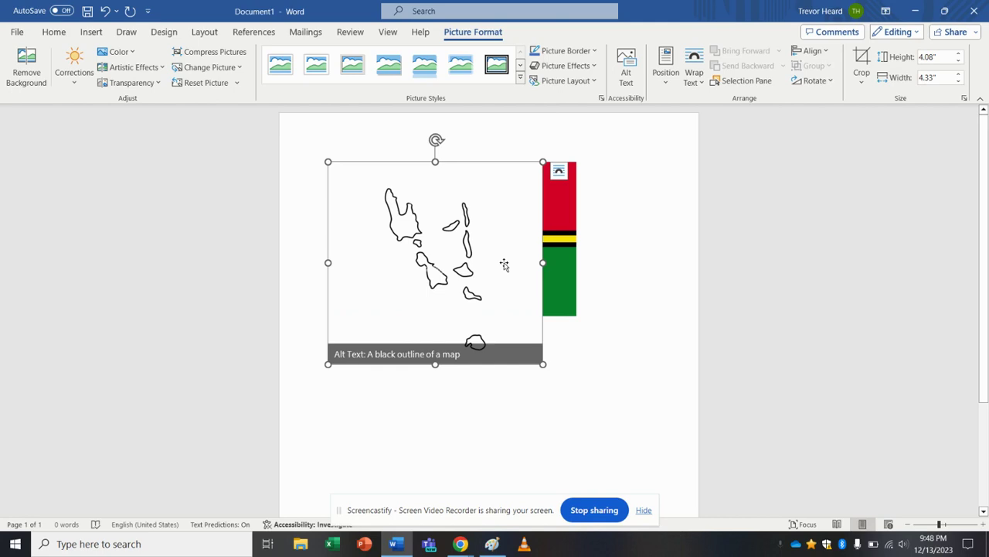
Set the map picture's text wrapping to In Front of Text.
right_click(504, 265)
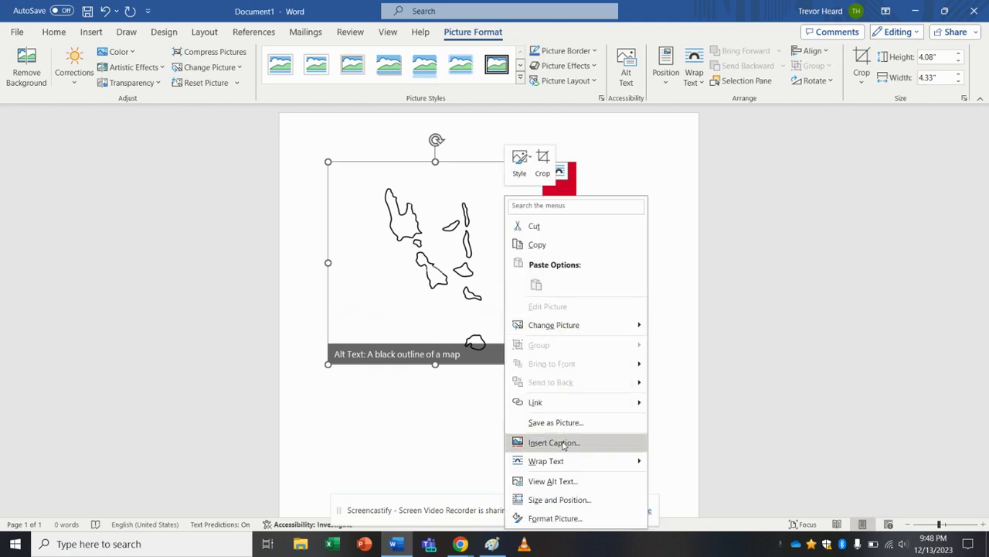
mouse_move(564, 460)
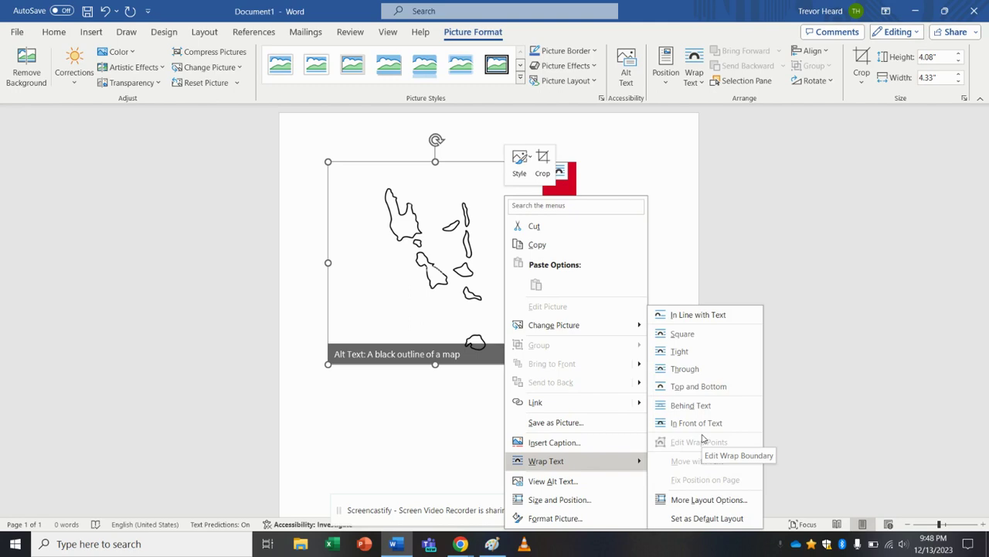
left_click(704, 431)
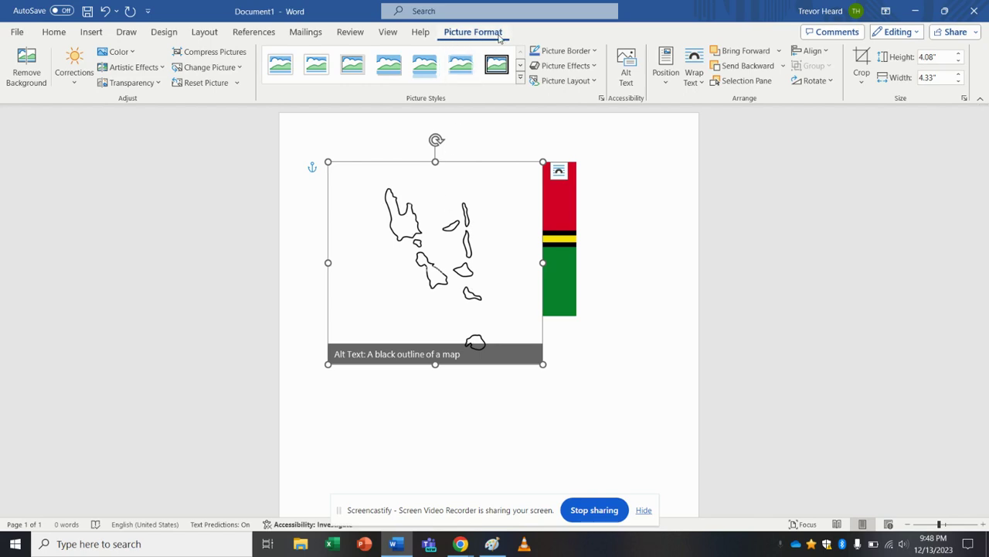
scroll(479, 43, "up", 2, "ctrl")
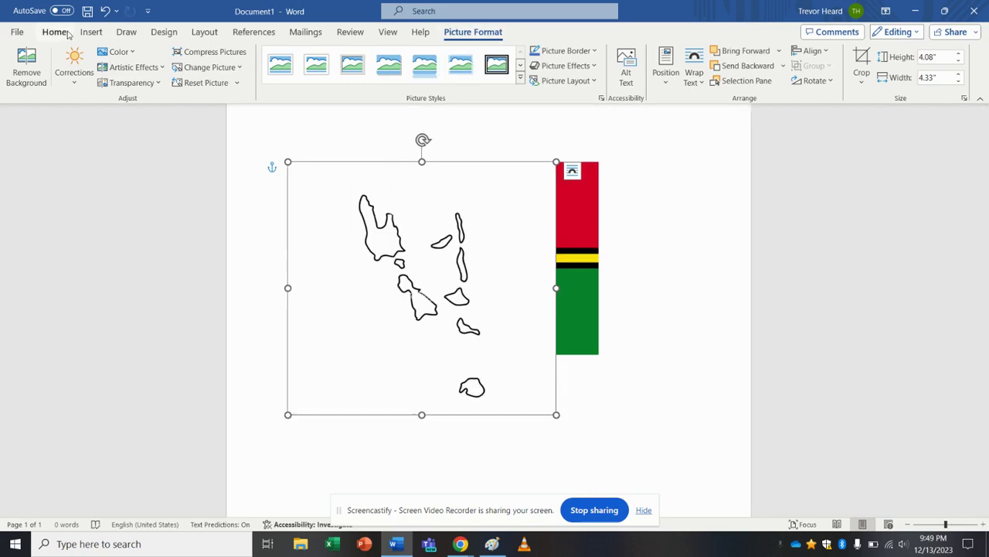
Start Remove Background on the map and mark its left and right edges as areas to keep.
left_click(26, 73)
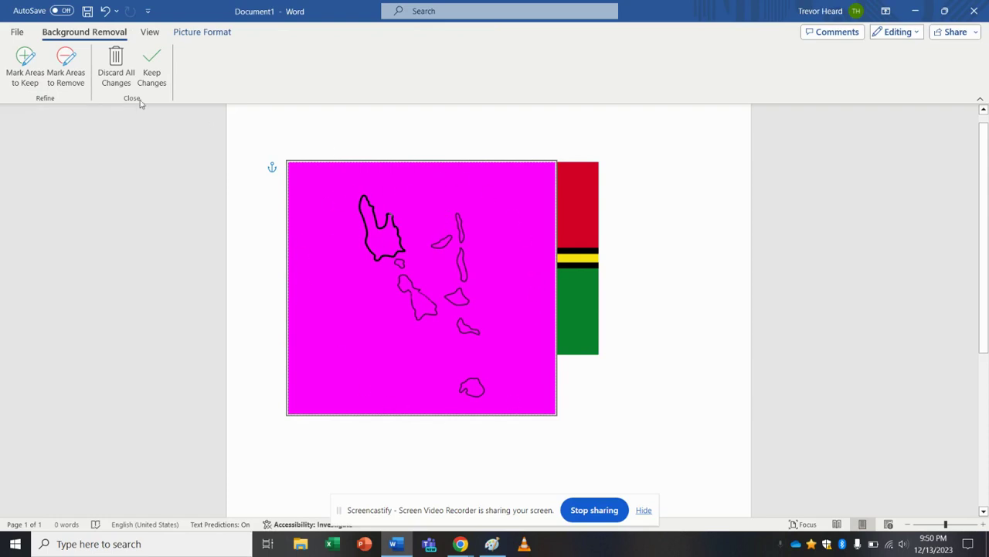
left_click(24, 62)
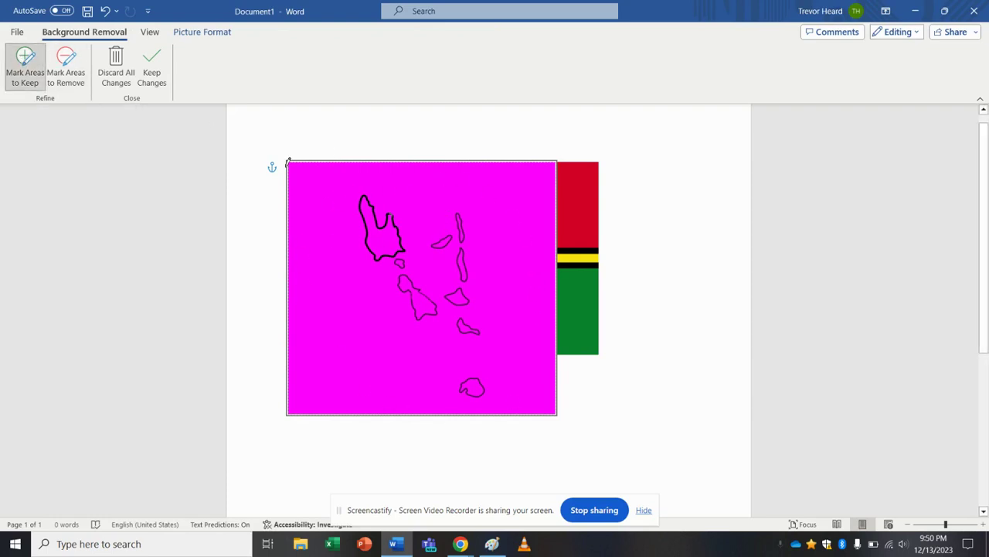
mouse_move(294, 164)
left_mouse_down()
mouse_move(304, 386)
mouse_move(355, 407)
mouse_move(439, 415)
mouse_move(533, 403)
mouse_move(543, 175)
mouse_move(397, 180)
mouse_move(294, 160)
left_mouse_up()
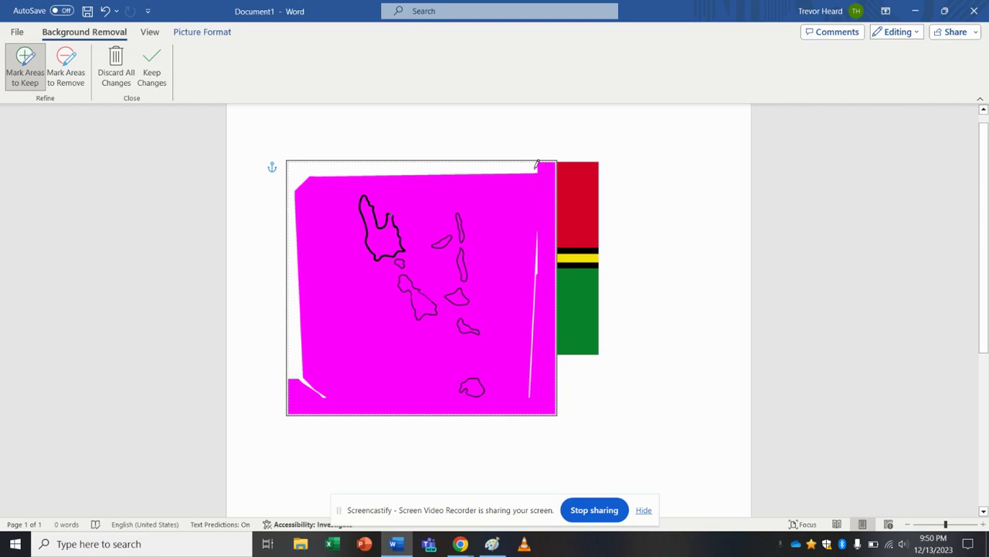
mouse_move(537, 165)
left_mouse_down()
mouse_move(540, 411)
mouse_move(541, 393)
left_mouse_up()
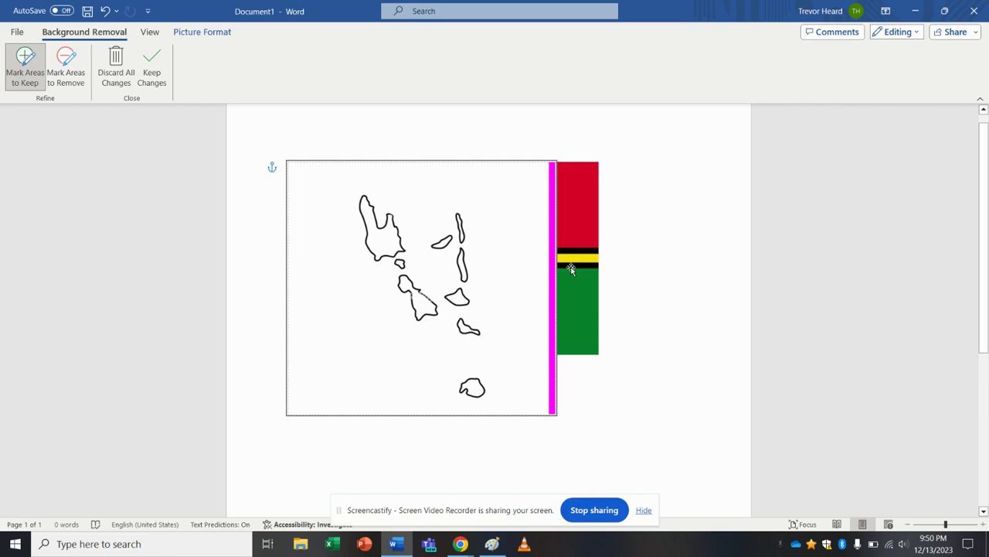
scroll(555, 164, "down", 1)
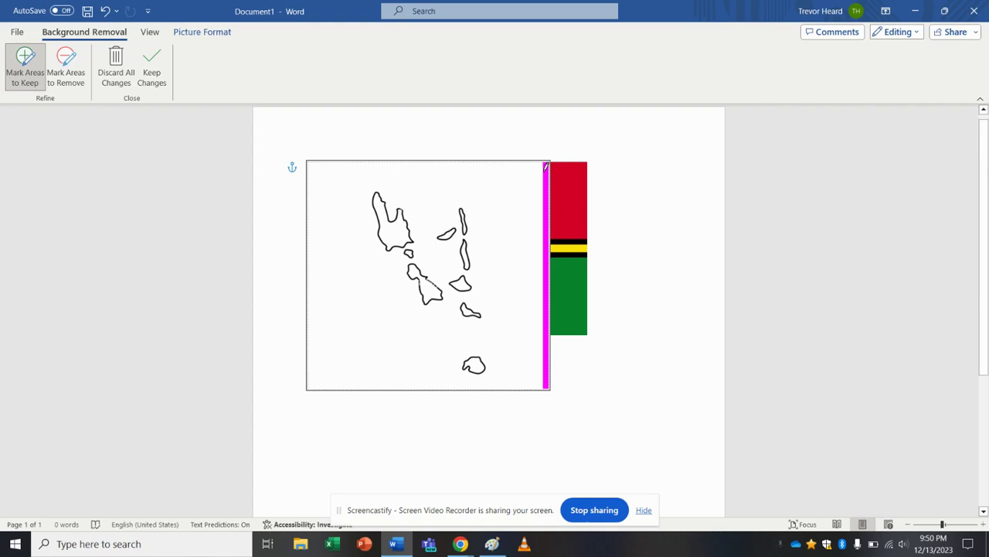
left_click_drag(547, 165, 546, 380)
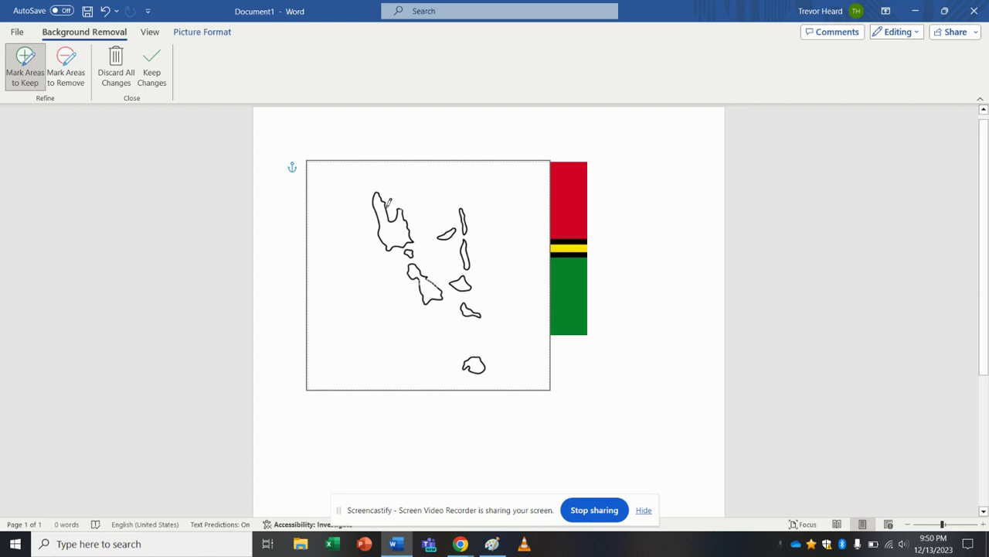
Mark the interior of each island, including the northern and last hollow ones, for removal.
left_click(66, 64)
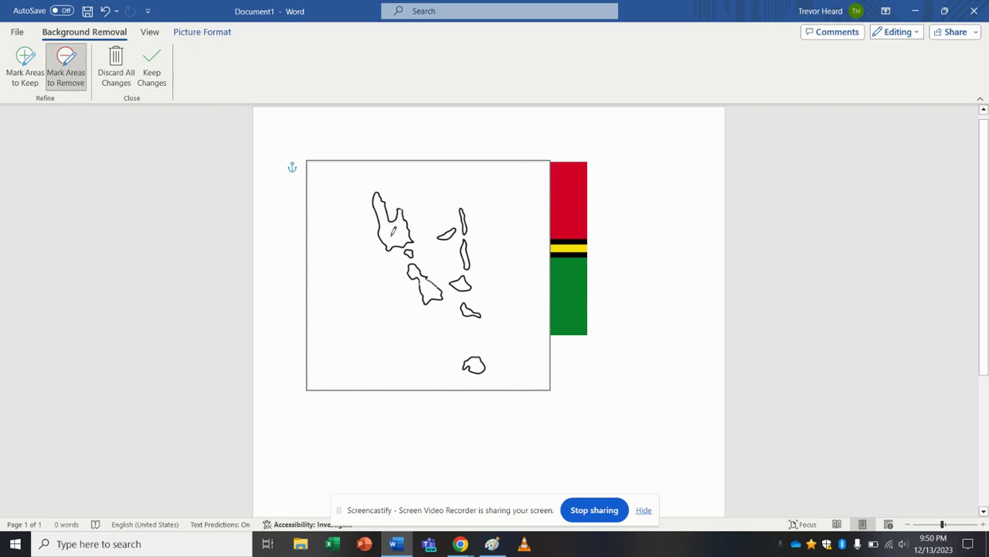
left_click_drag(387, 220, 405, 238)
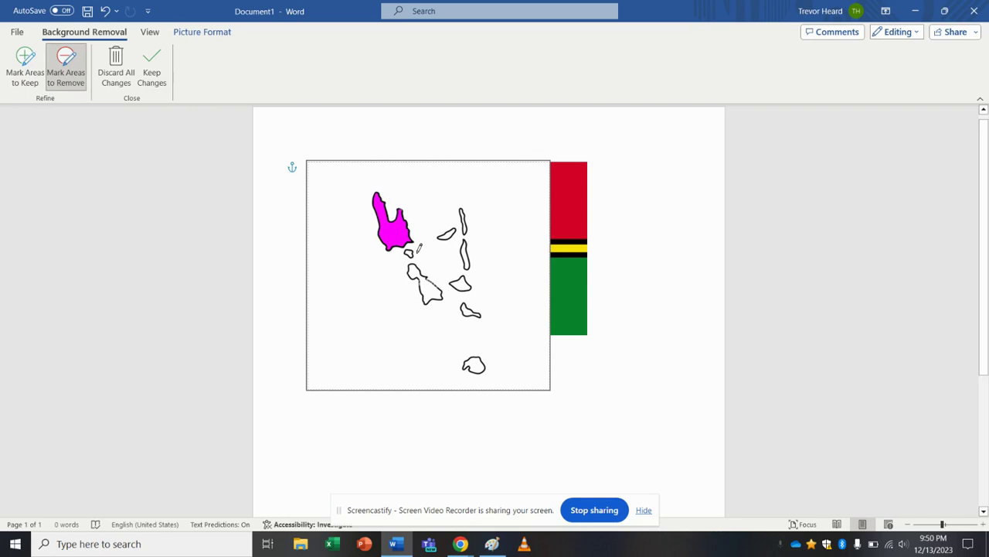
left_click(410, 252)
left_click_drag(437, 293, 423, 280)
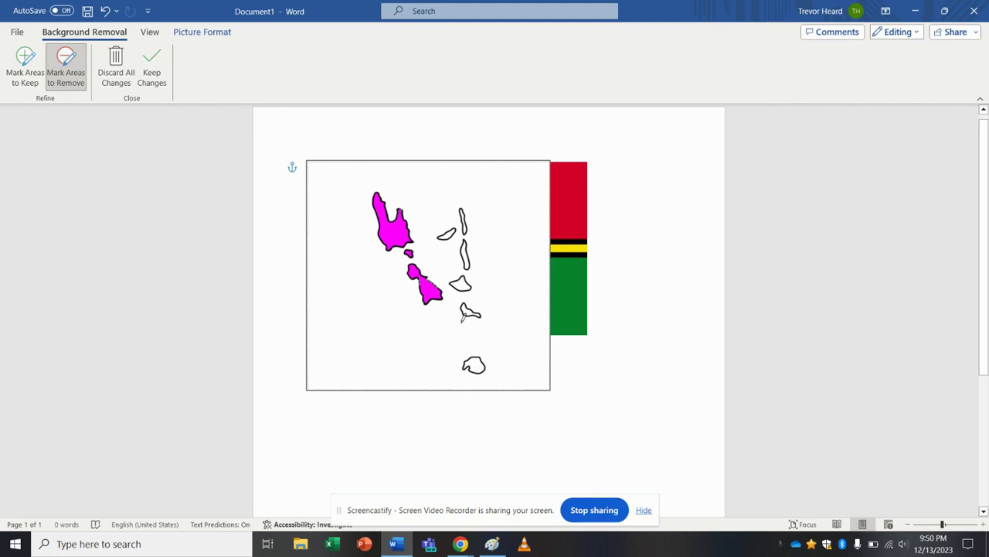
left_click_drag(474, 359, 476, 362)
left_click_drag(469, 307, 464, 291)
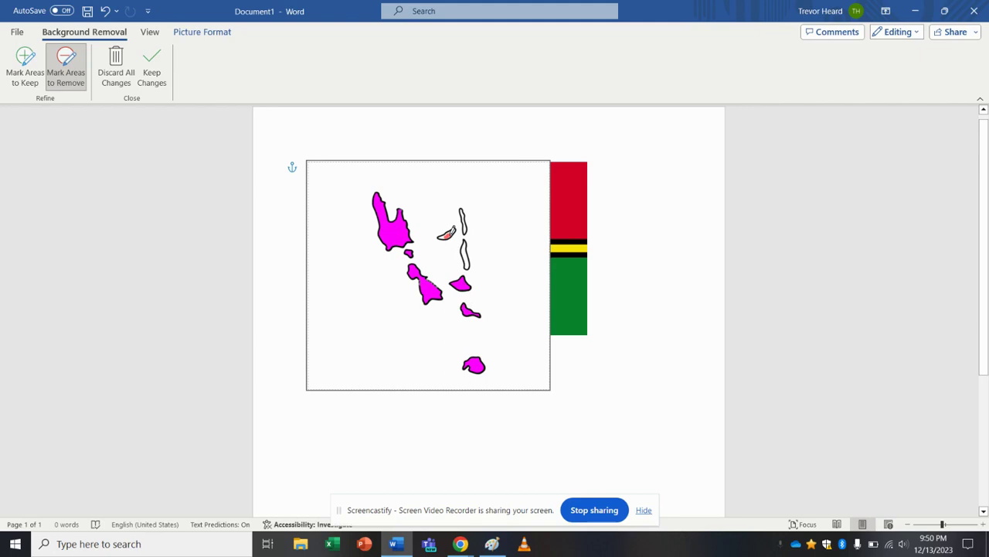
left_click_drag(448, 235, 449, 234)
left_click_drag(463, 216, 464, 227)
left_click_drag(467, 246, 469, 253)
Keep the background removal, then move the map over the flag and shrink it to 3.32" by 3.53".
left_click(152, 75)
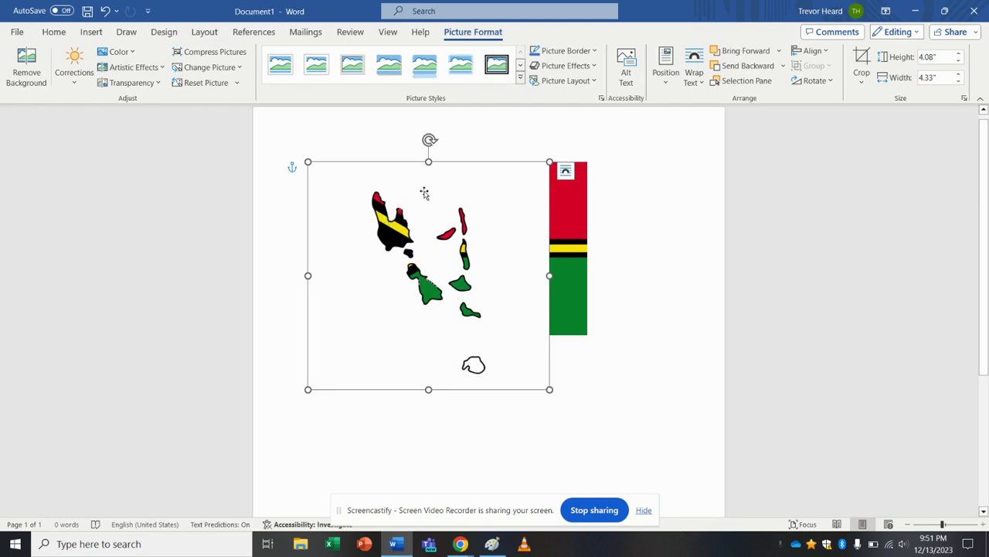
left_click_drag(415, 191, 389, 187)
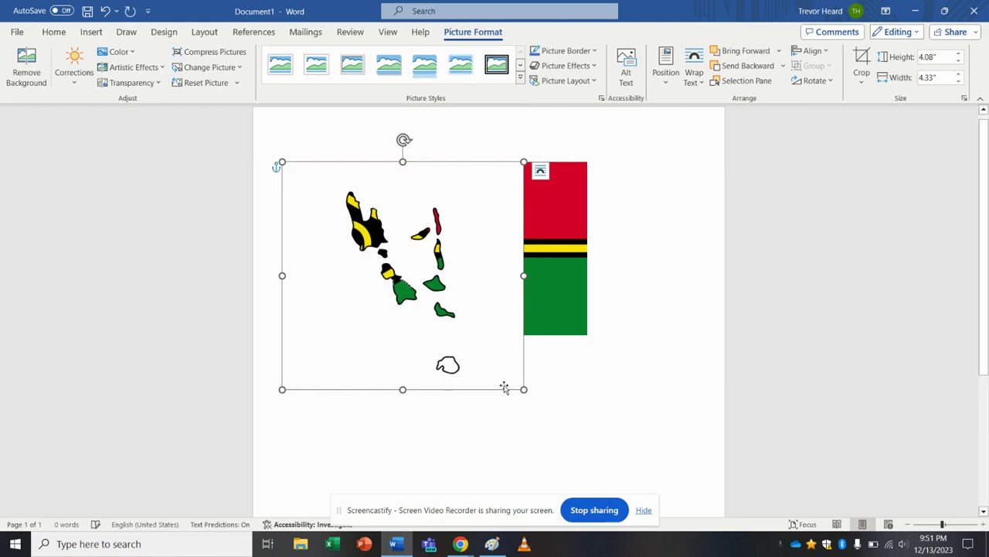
left_click_drag(525, 390, 477, 314)
mouse_move(425, 274)
left_mouse_down()
mouse_move(438, 270)
mouse_move(428, 269)
left_mouse_up()
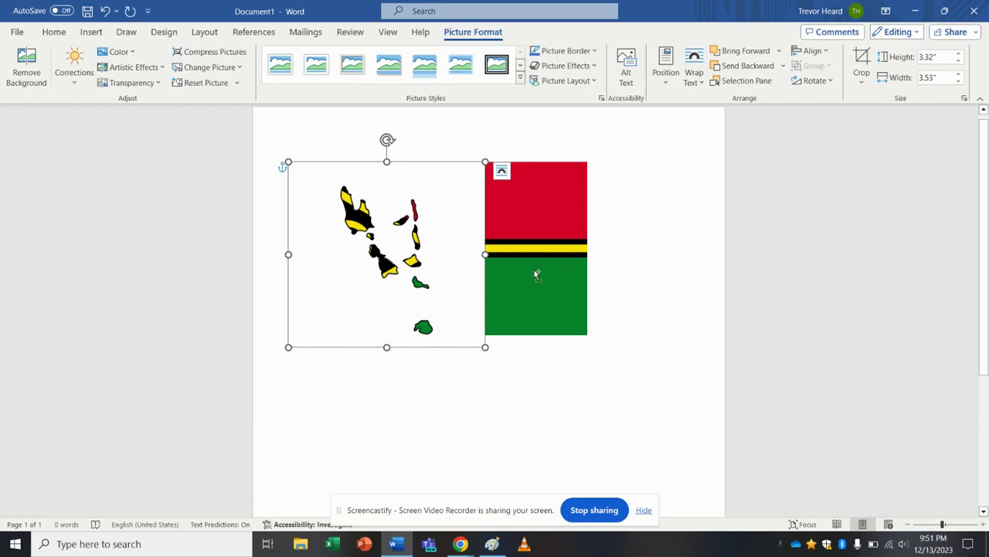
Select the map together with the flag and group them into one picture.
left_click(536, 275, "shift")
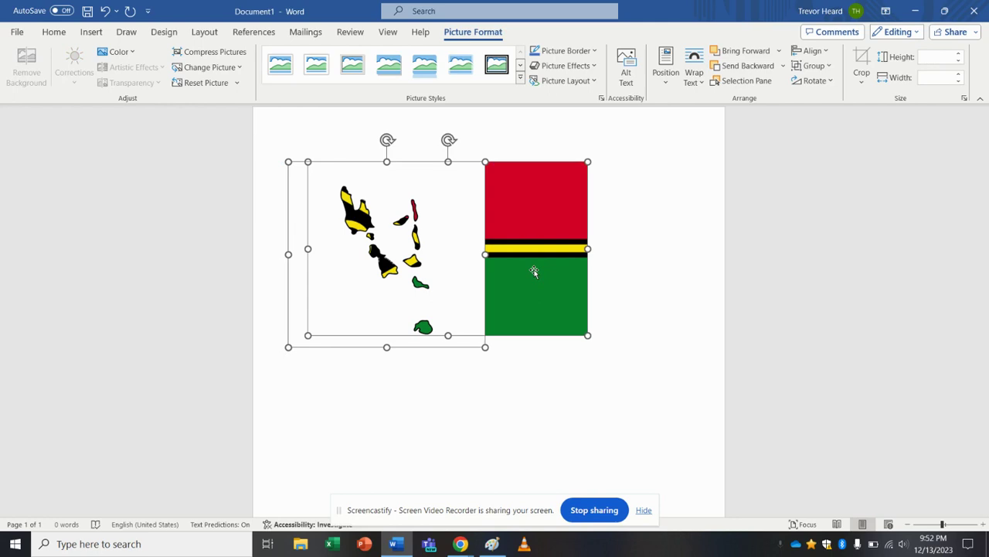
right_click(534, 271)
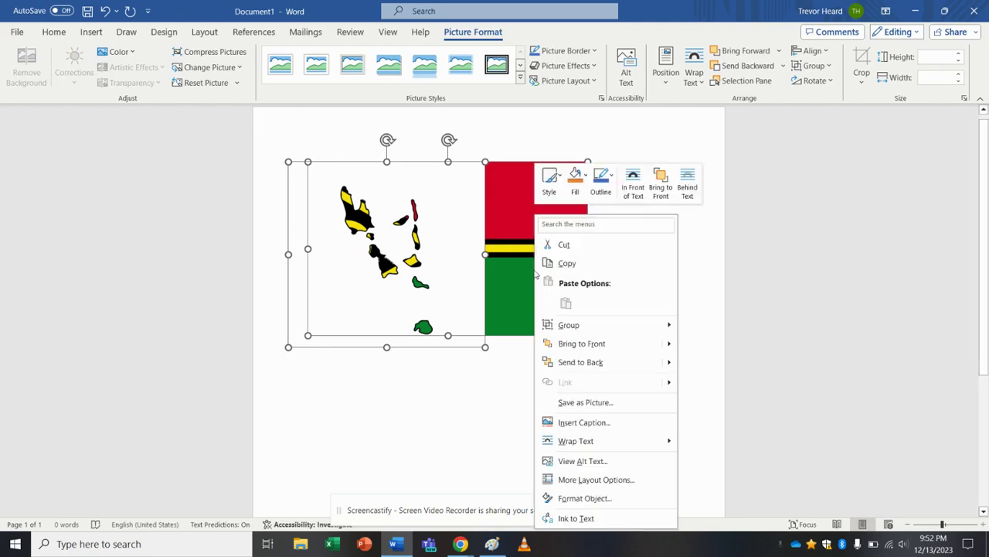
mouse_move(580, 330)
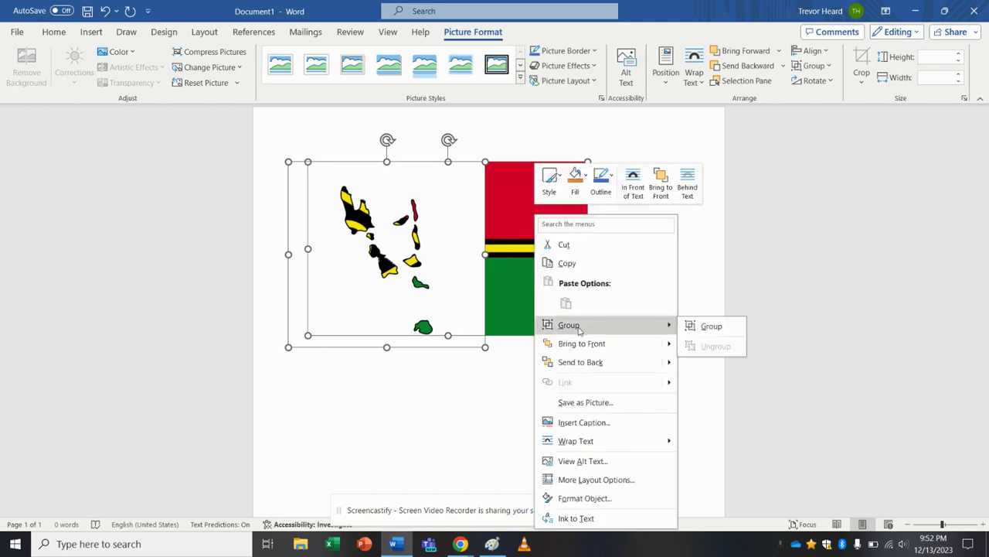
left_click(704, 328)
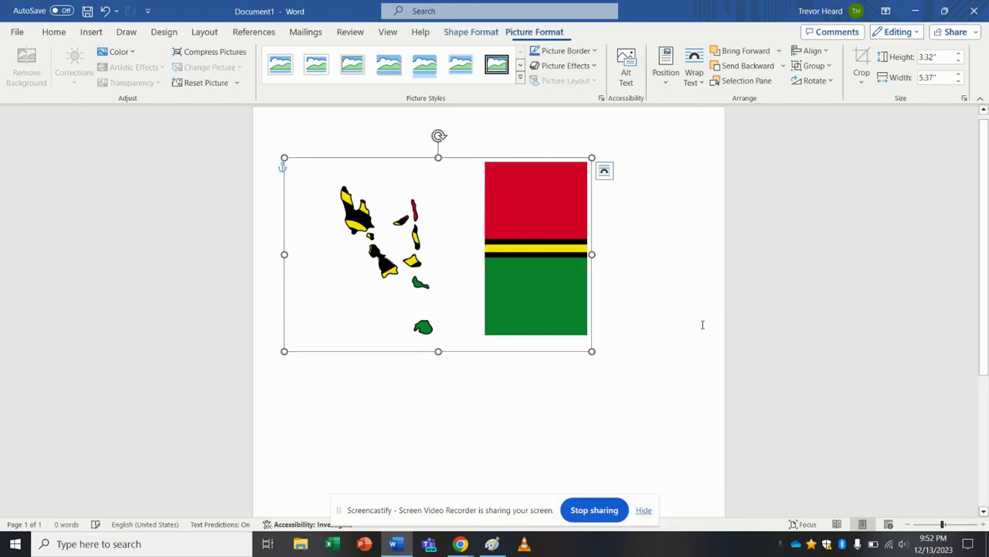
Save the grouped picture to the Desktop as the PNG image Picture1.
right_click(518, 225)
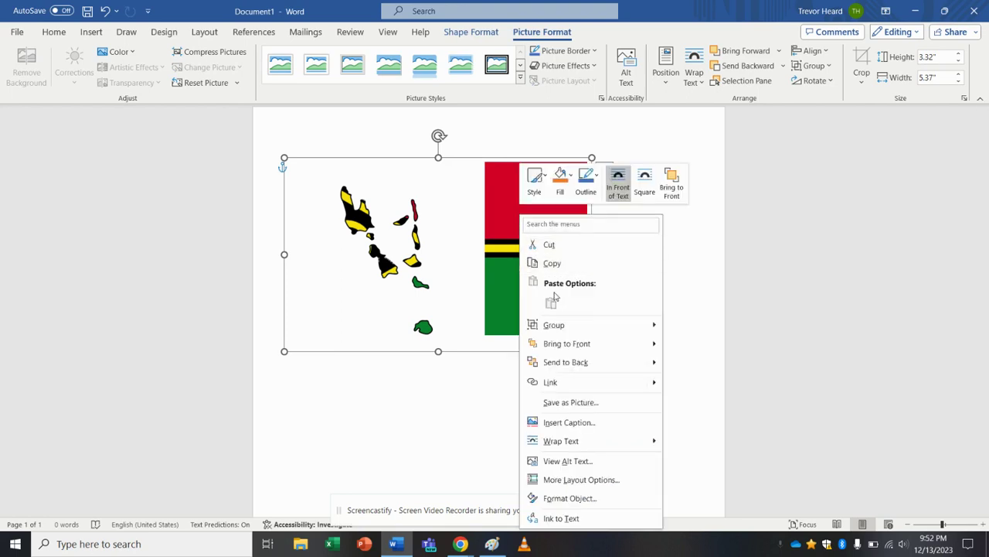
left_click(571, 402)
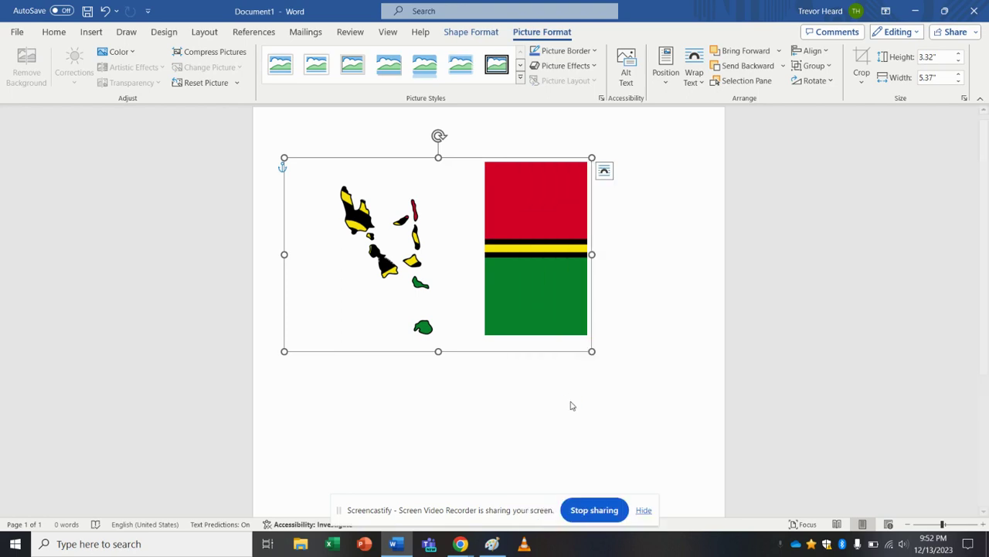
left_click(51, 110)
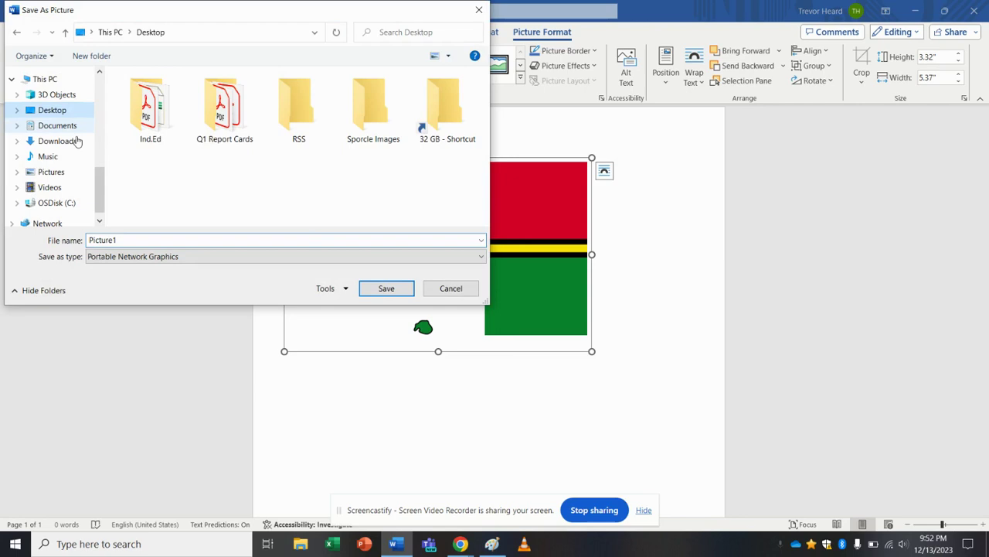
left_click(392, 288)
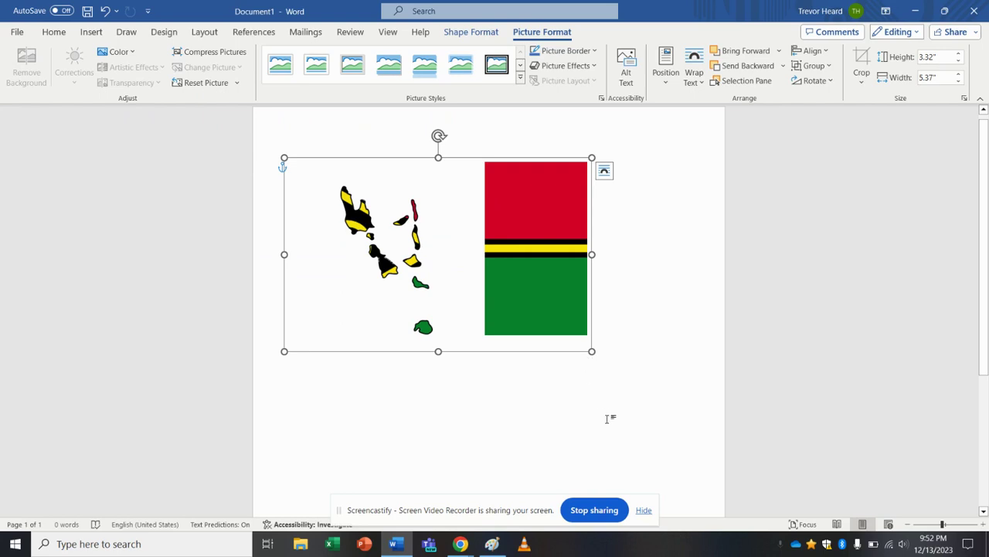
Open Picture1 from the Desktop in Paint and zoom out to see the whole image.
left_click(536, 402)
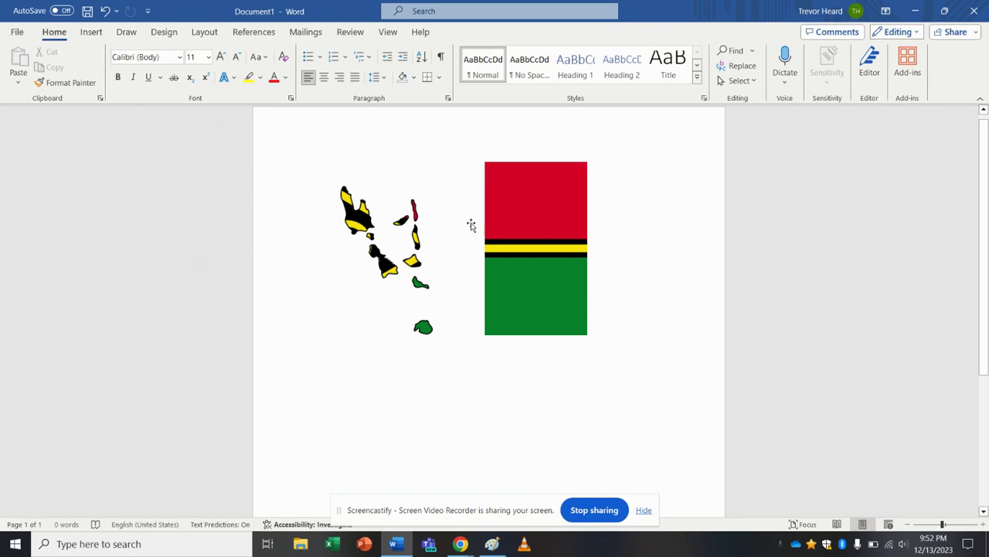
left_click(491, 543)
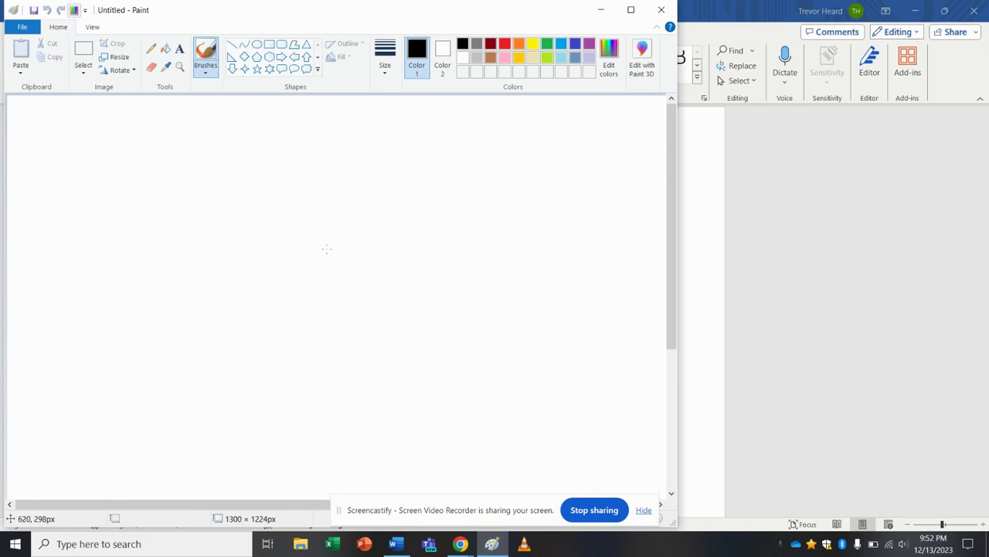
left_click(22, 27)
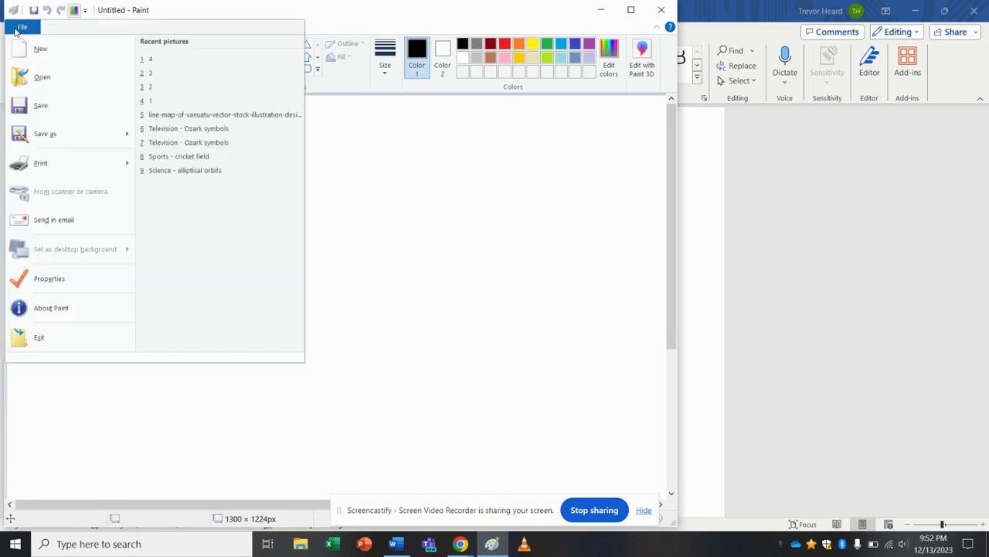
left_click(42, 77)
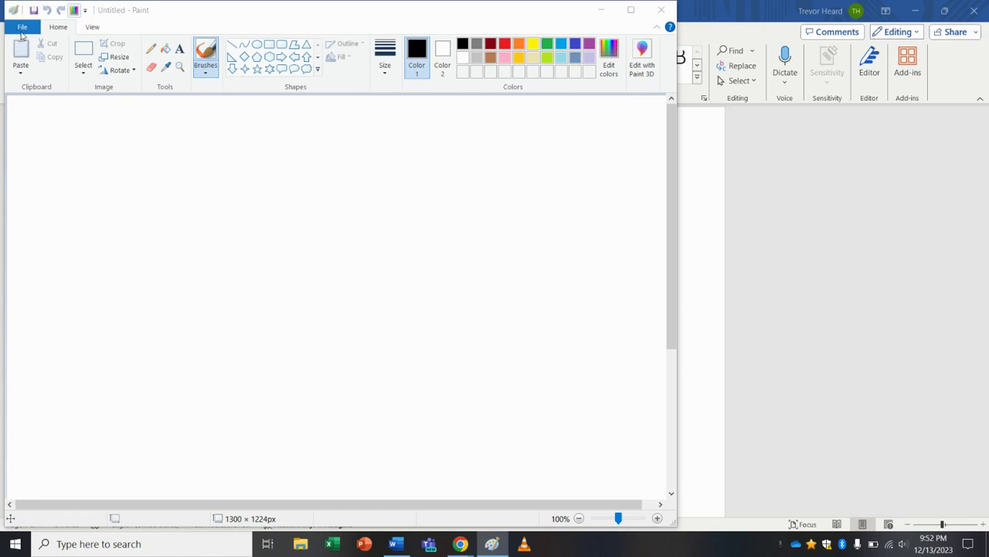
left_click(370, 282)
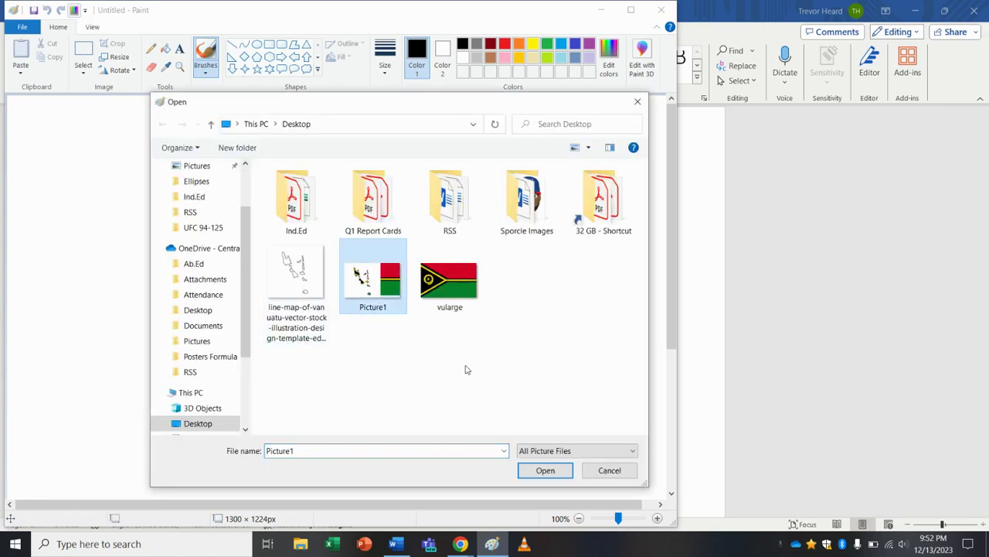
left_click(541, 470)
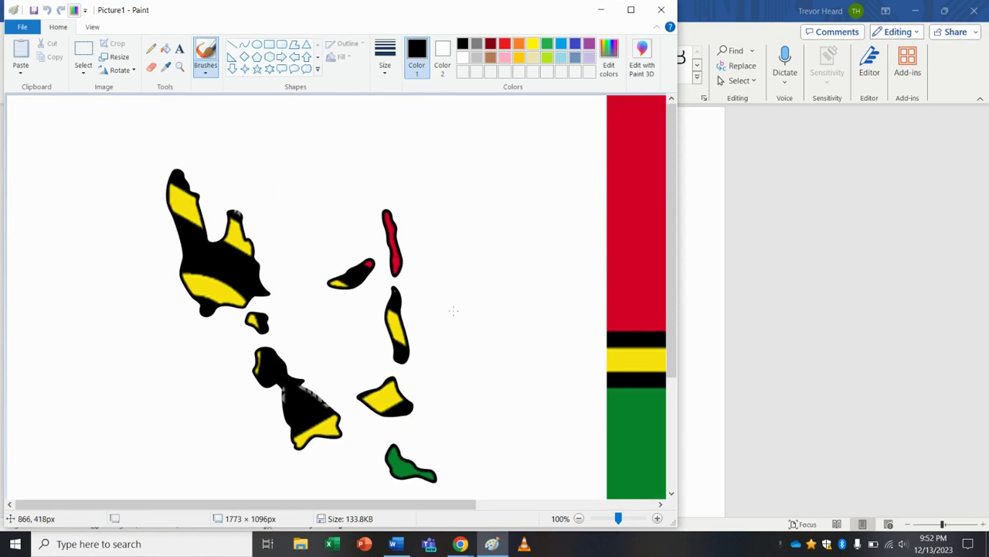
left_click(578, 518)
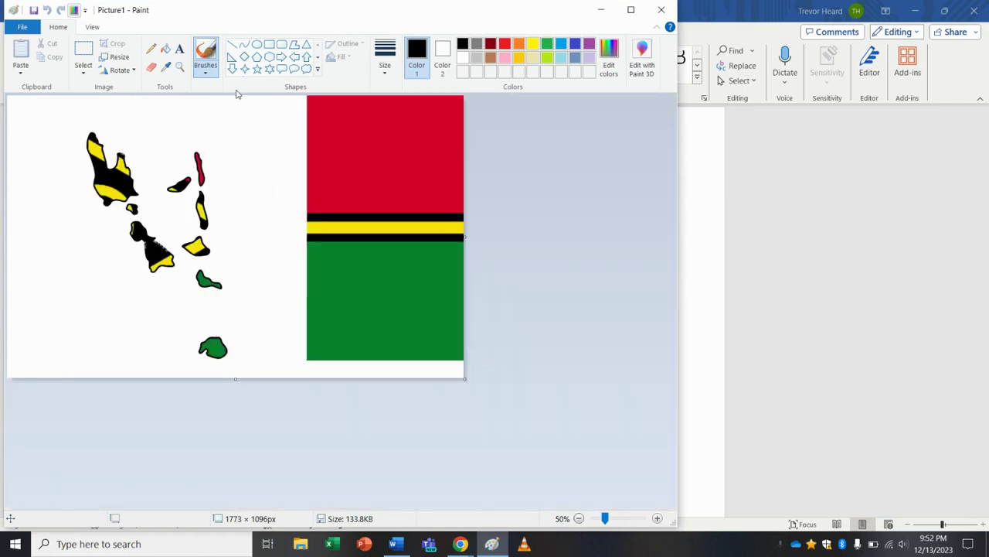
Select the island map area and crop the image to 1149 × 1087 px, dropping the flag.
left_click(81, 49)
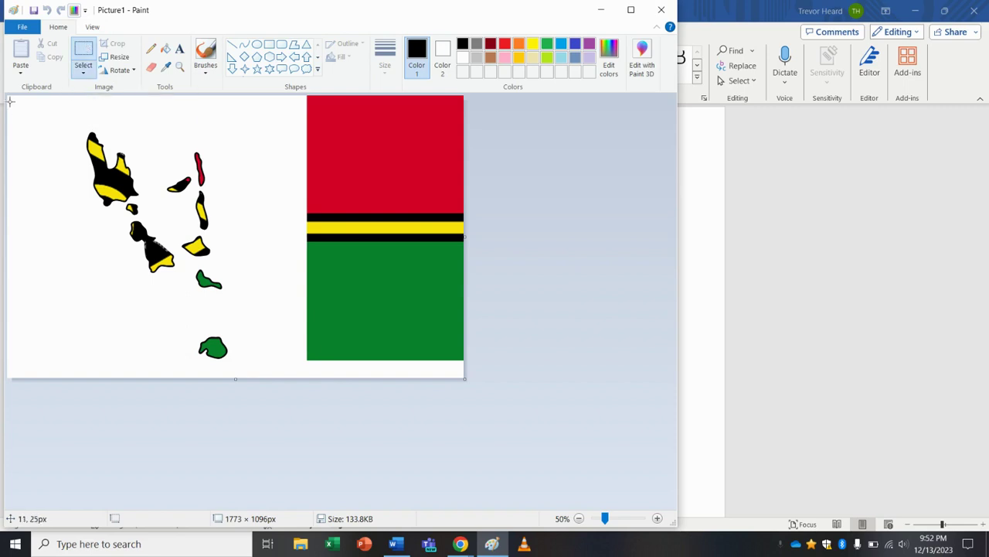
left_click_drag(8, 95, 303, 375)
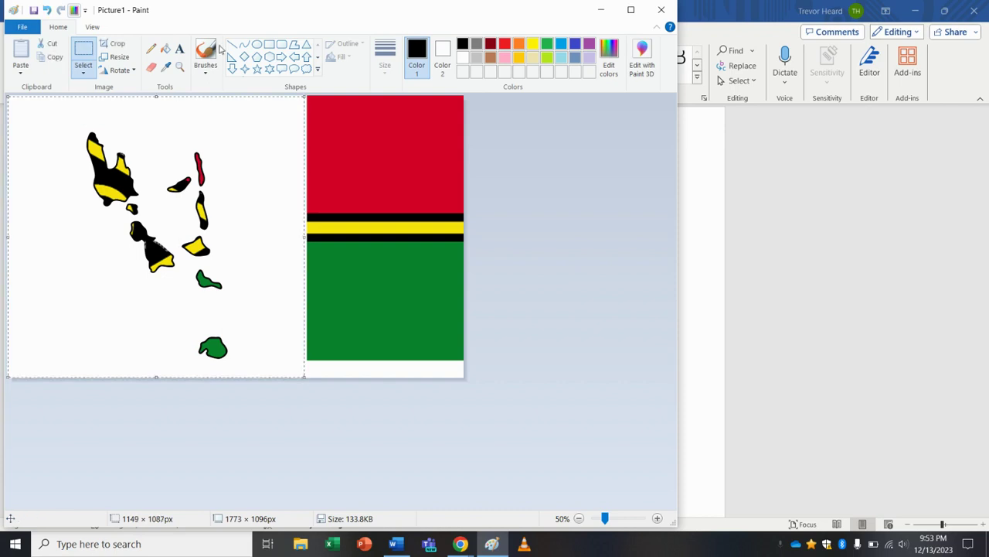
left_click(118, 45)
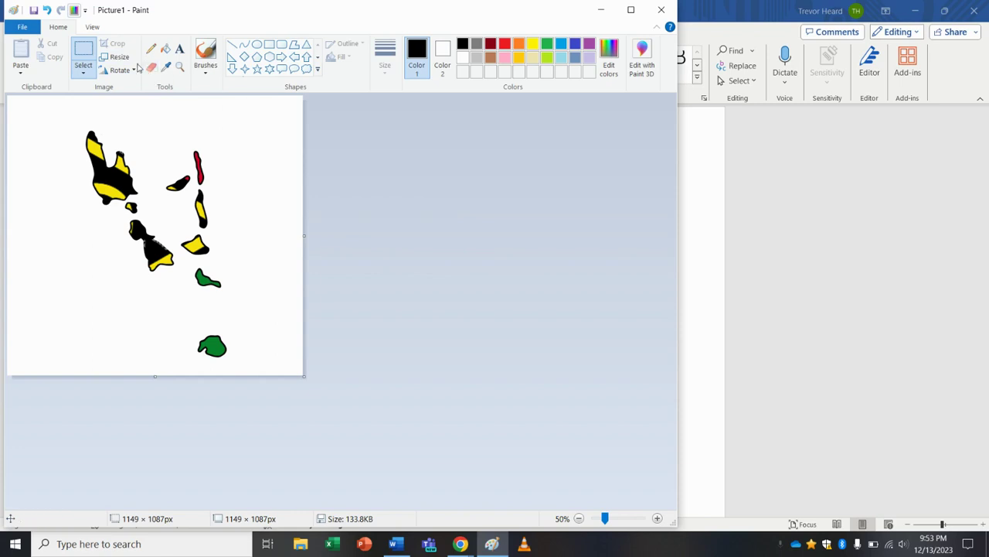
Resize the image by pixels to 400 px tall.
left_click(120, 62)
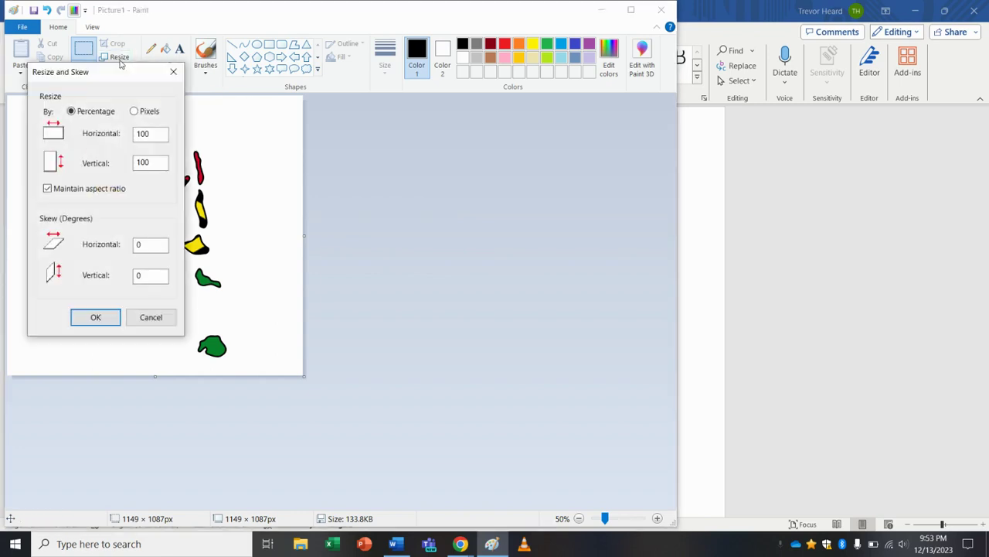
left_click(135, 111)
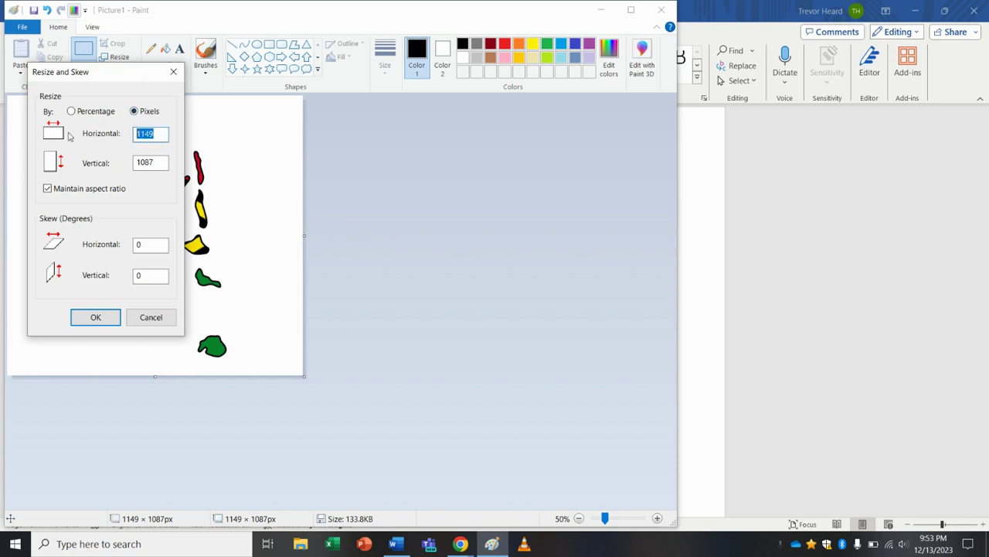
type("400")
key("Tab")
type("400")
key("Return")
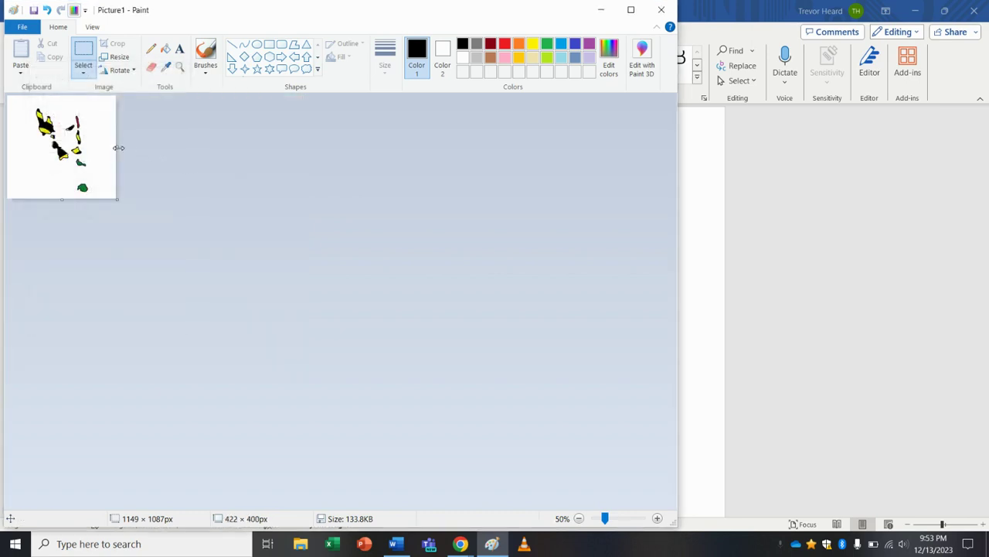
Narrow the canvas to 400 px wide and shift the islands slightly left and up.
left_click_drag(117, 147, 110, 146)
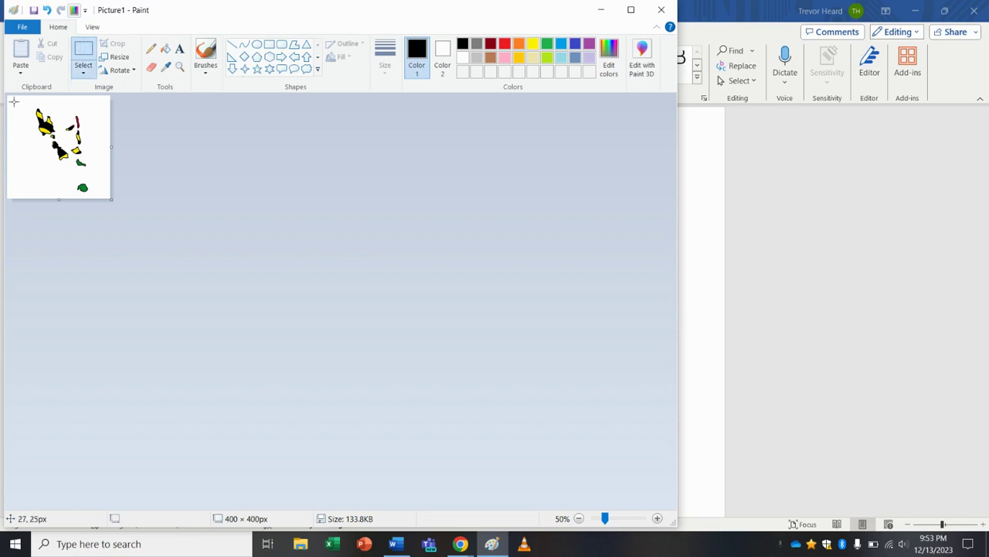
left_click_drag(14, 99, 108, 201)
left_click_drag(75, 146, 70, 143)
left_click(280, 243)
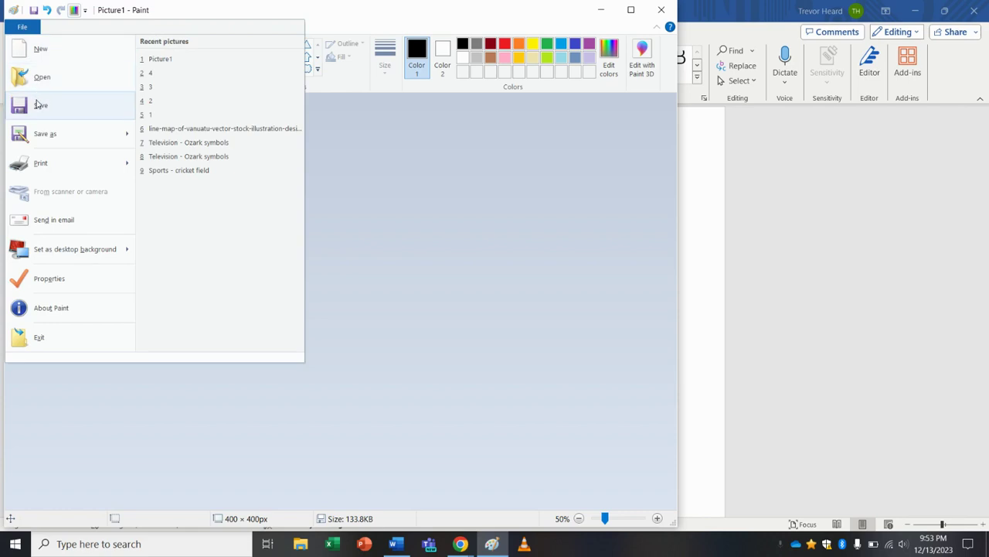
Save the 400 × 400 px Picture1 island map, then bring up the Chrome windows.
left_click(39, 105)
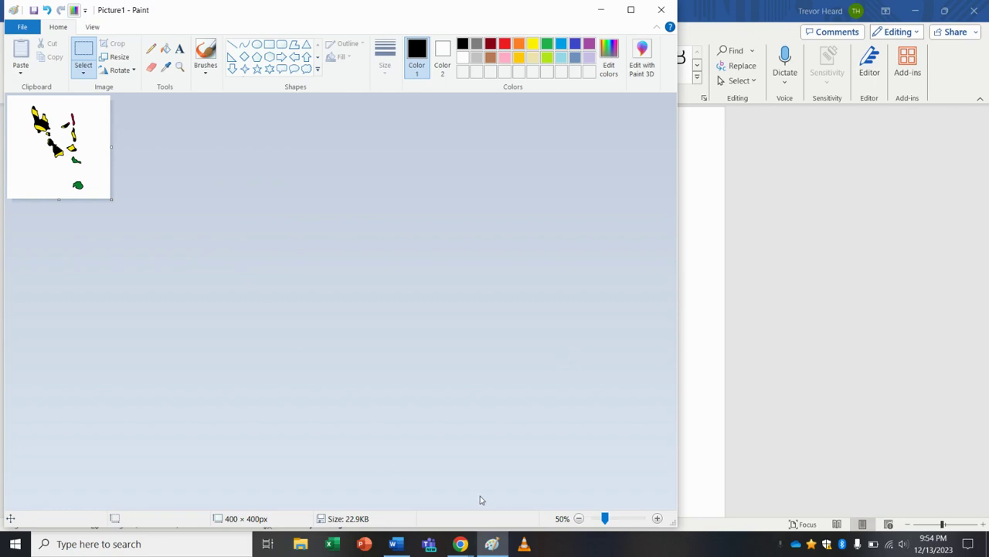
mouse_move(461, 547)
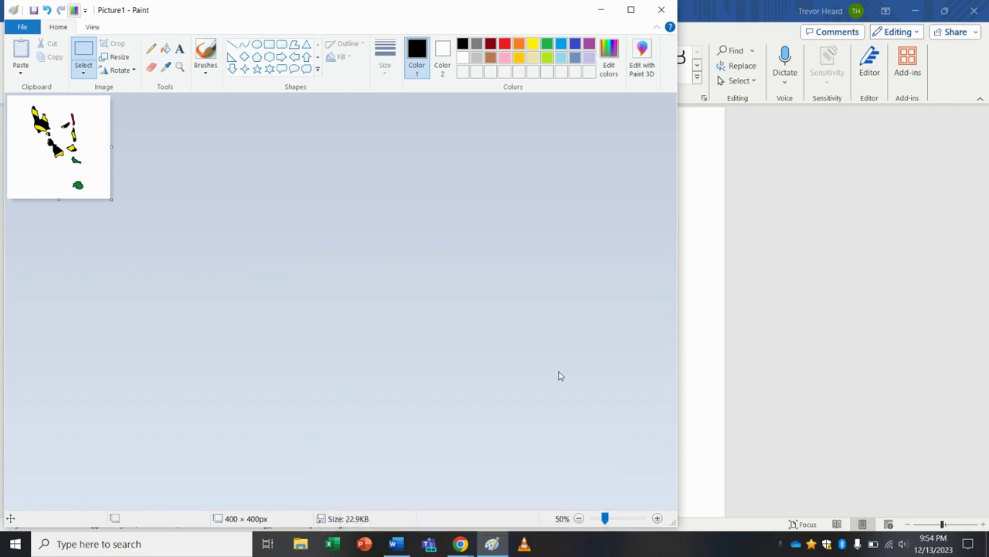
left_click(460, 543)
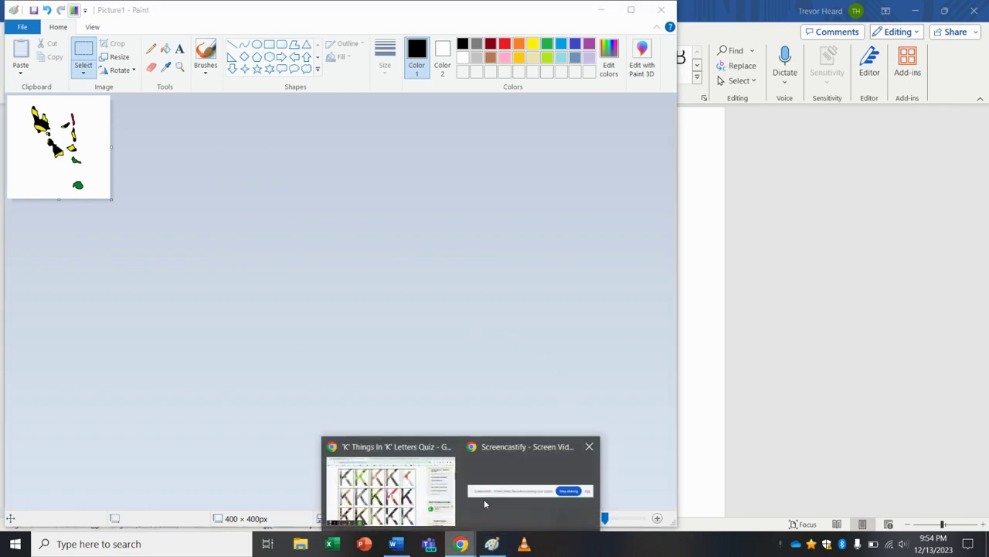